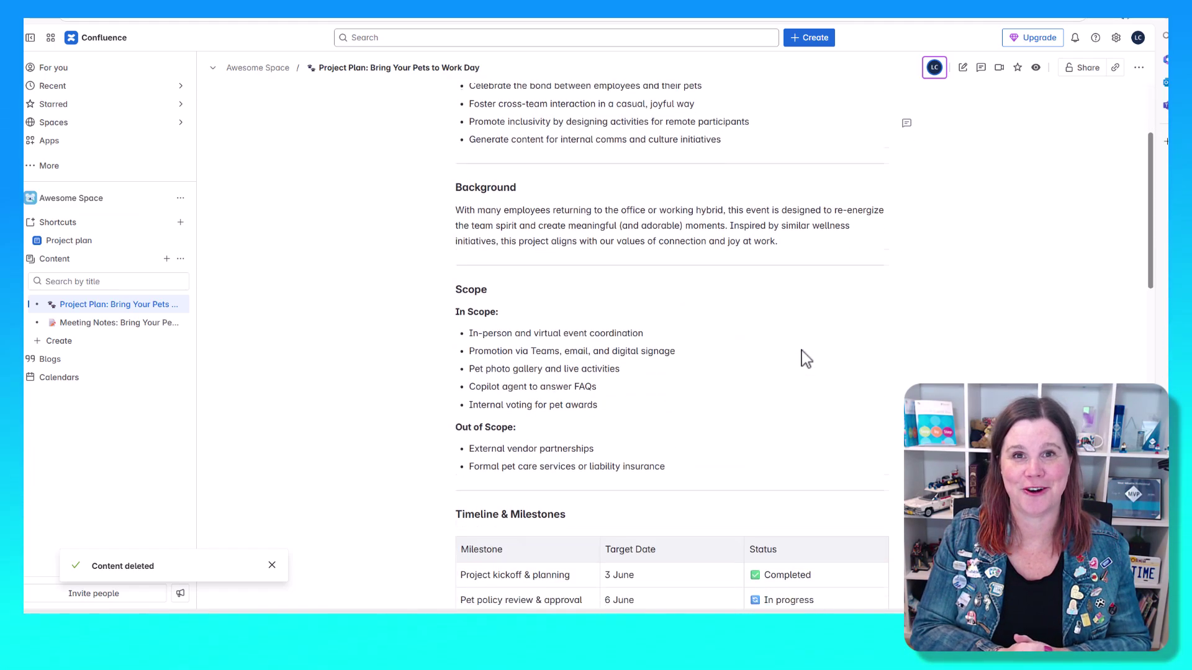
{"action": "scroll", "coordinate": [805, 359], "scroll_direction": "down", "scroll_amount": 10}
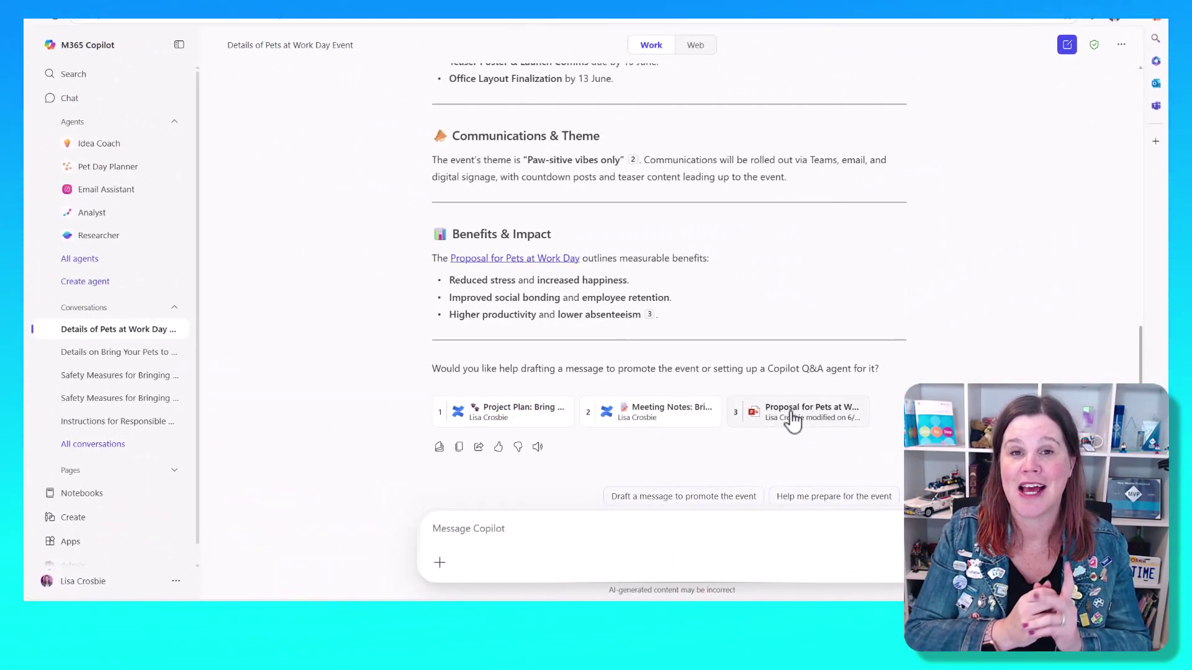
Step: Search Copilot for 'pets at work' to find the Confluence project plan and meeting notes
{"action": "mouse_move", "coordinate": [794, 420]}
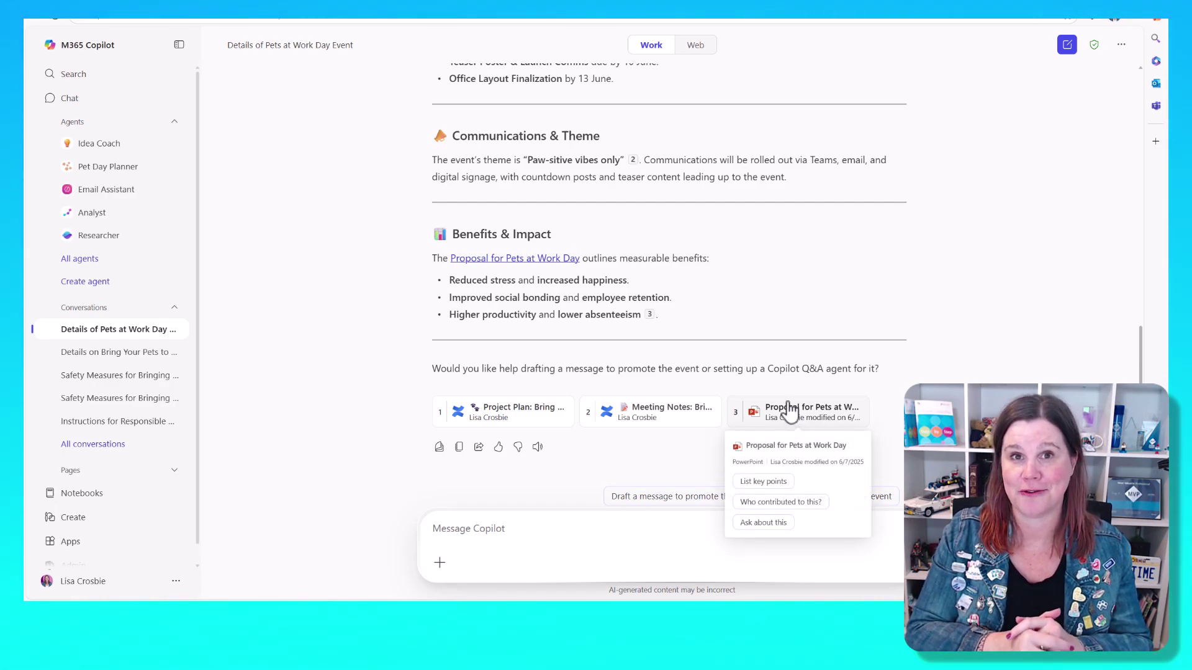
{"action": "left_click", "coordinate": [72, 78]}
{"action": "type", "text": "pets at"}
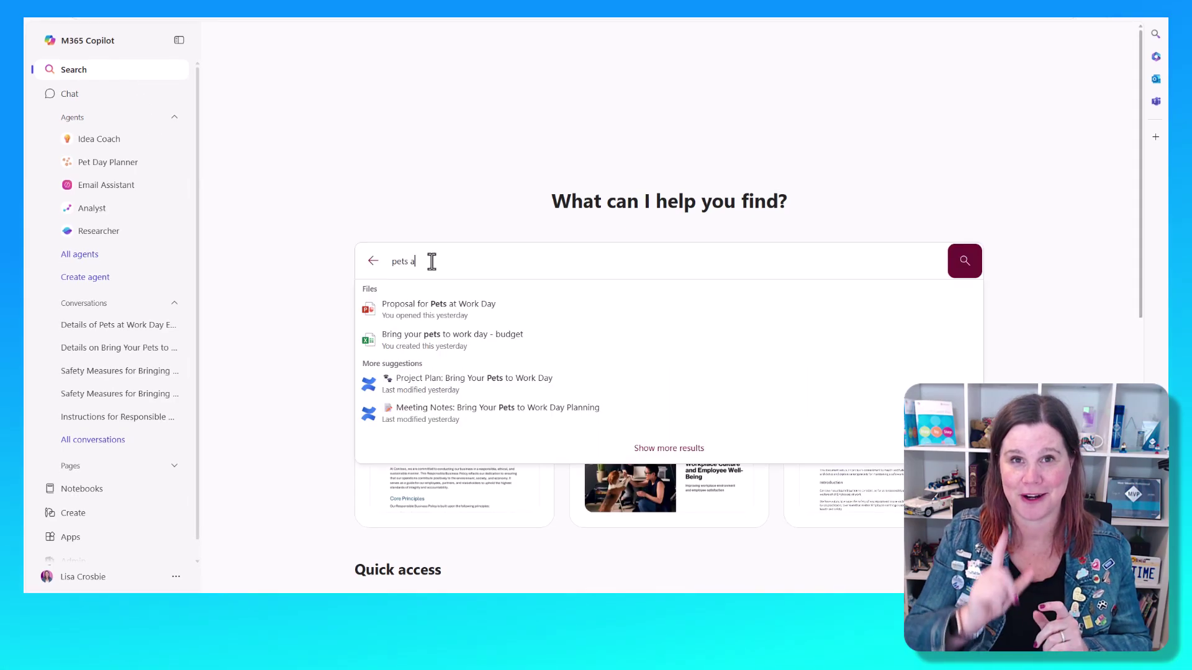
{"action": "type", "text": " work"}
{"action": "key", "text": "Return"}
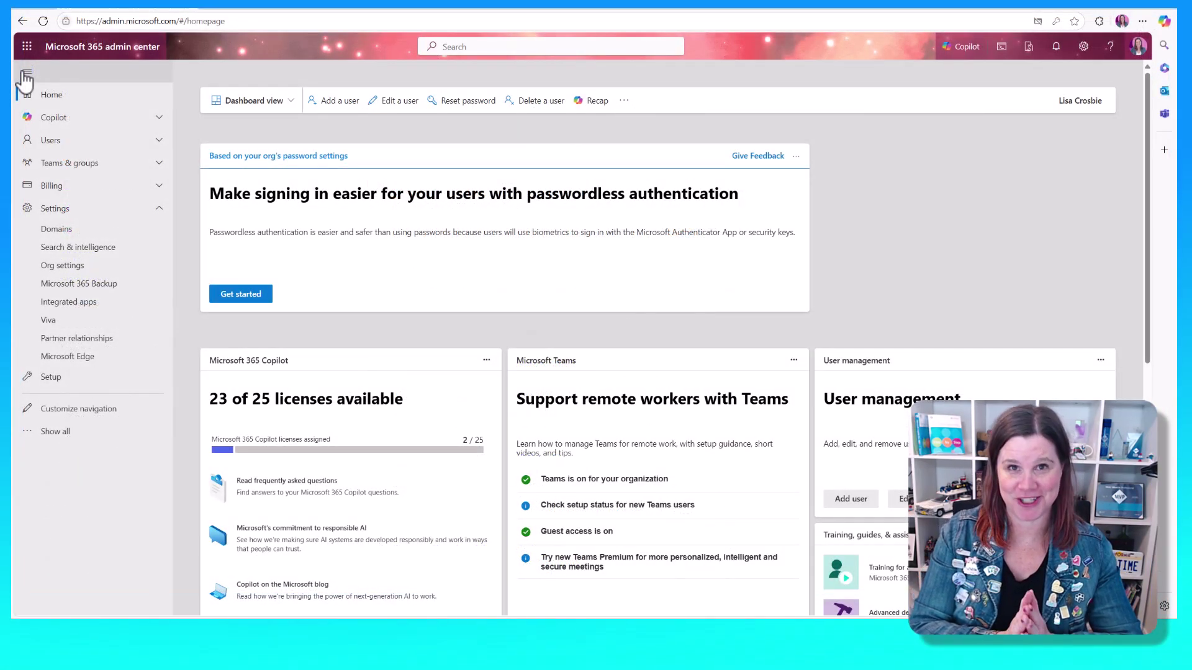
Step: Add a new Confluence Cloud connection under Search & intelligence > Data sources
{"action": "left_click", "coordinate": [106, 261]}
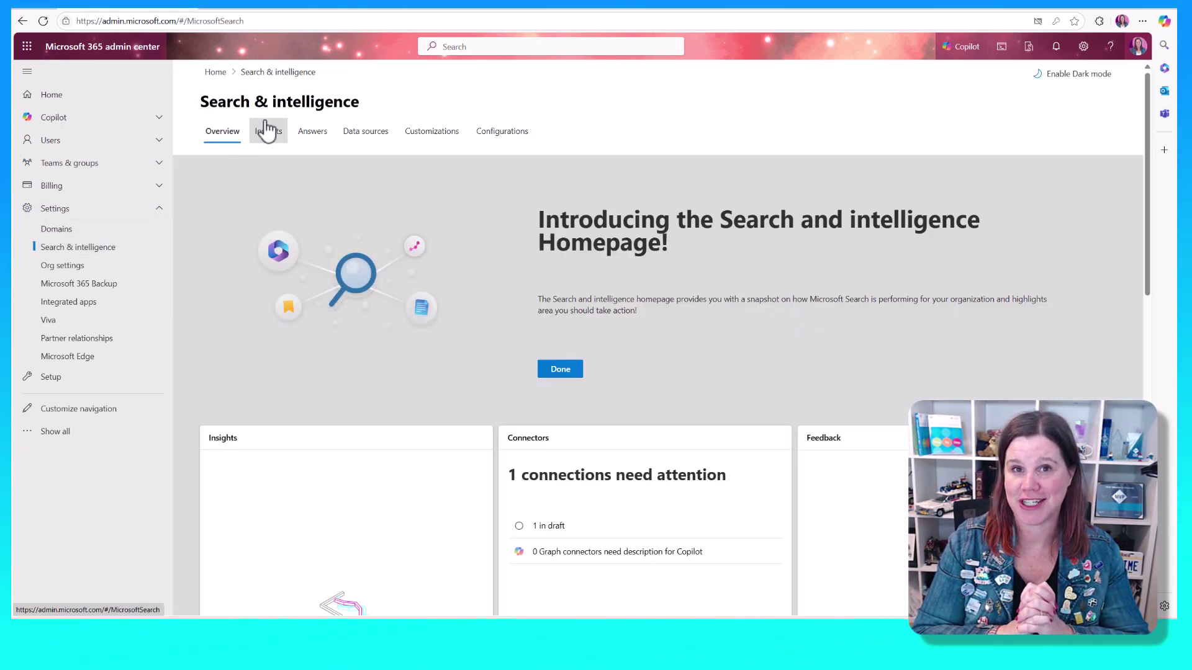
{"action": "left_click", "coordinate": [372, 141]}
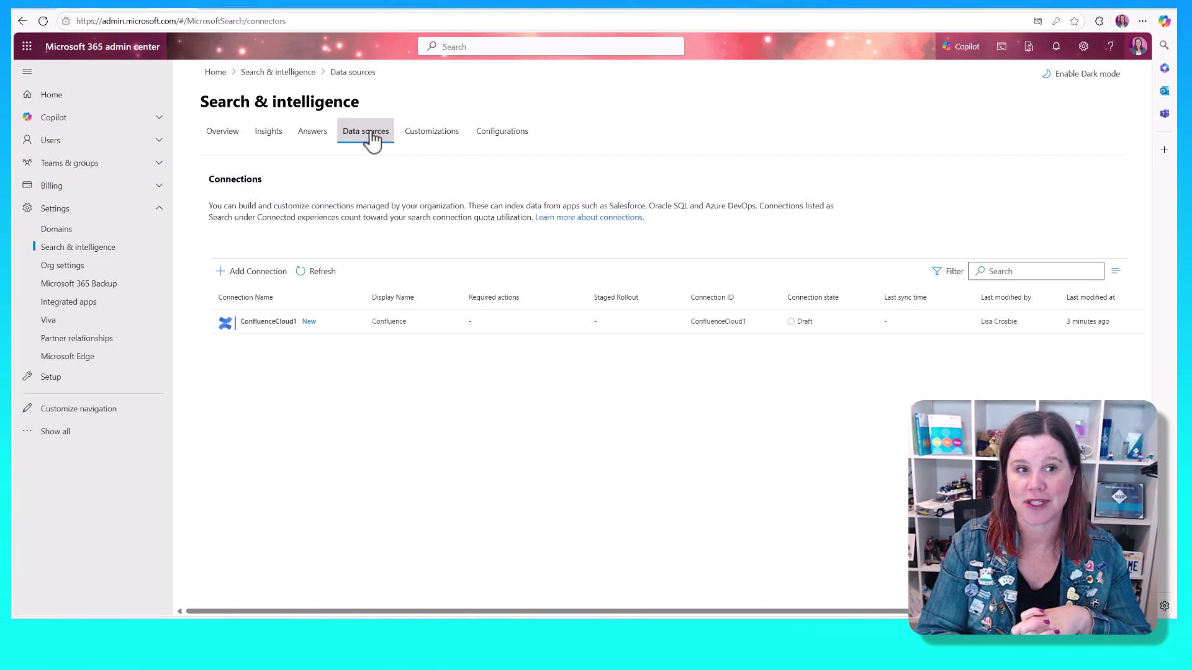
{"action": "left_click", "coordinate": [265, 273]}
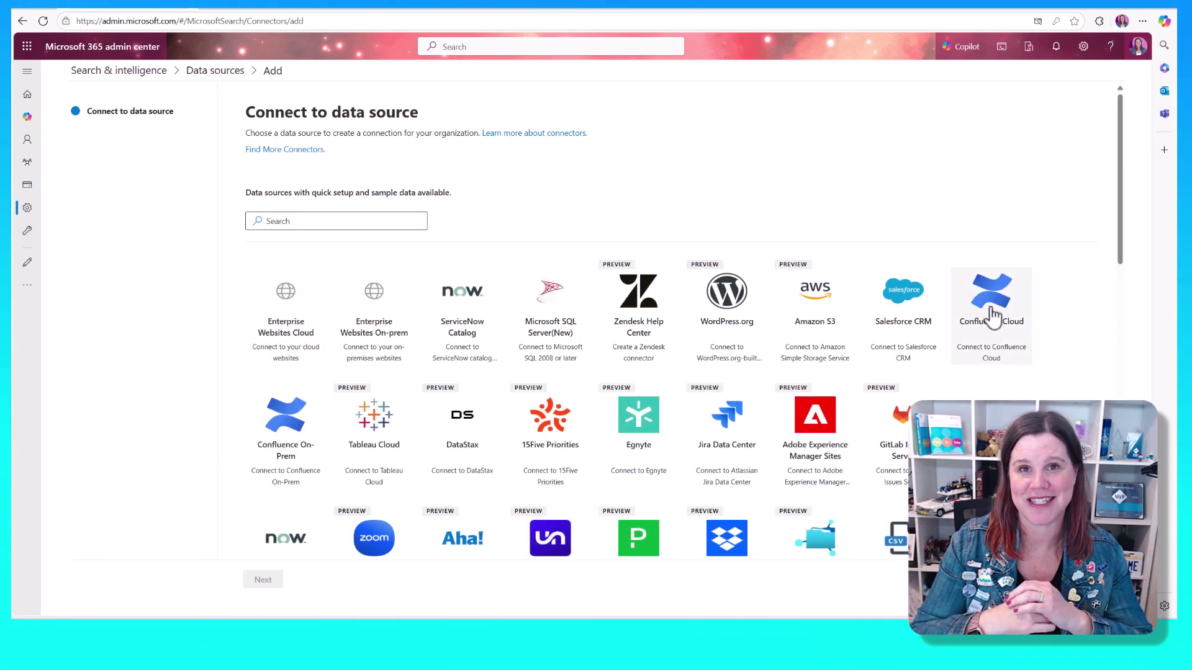
{"action": "left_click", "coordinate": [993, 316]}
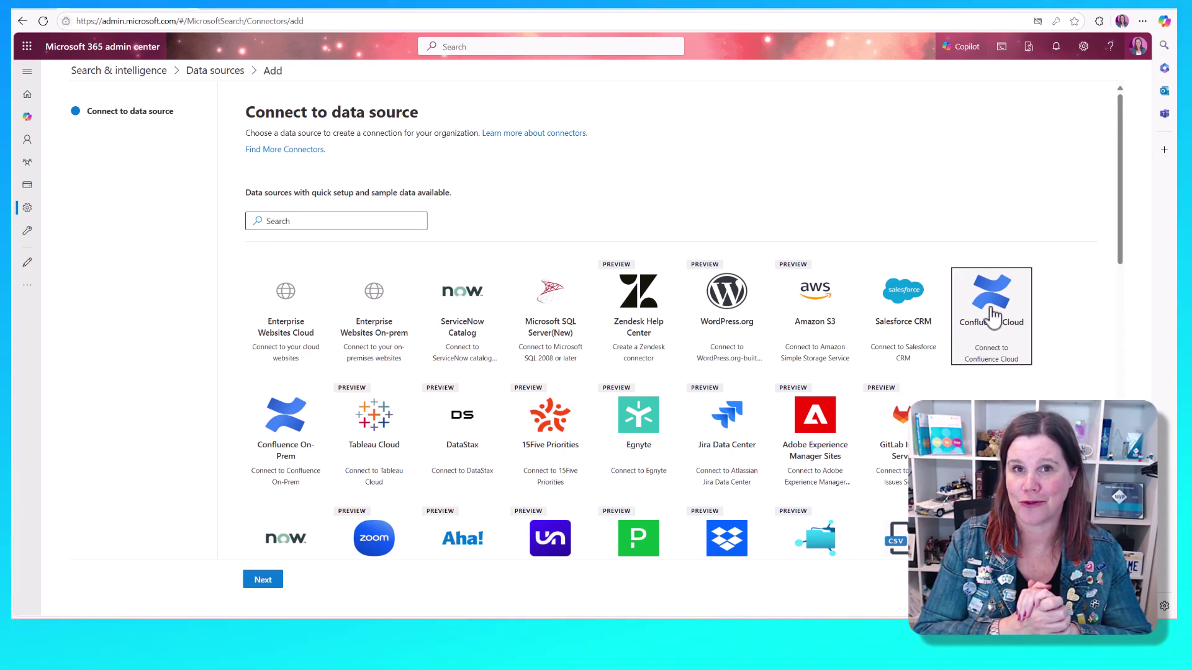
{"action": "left_click", "coordinate": [261, 581]}
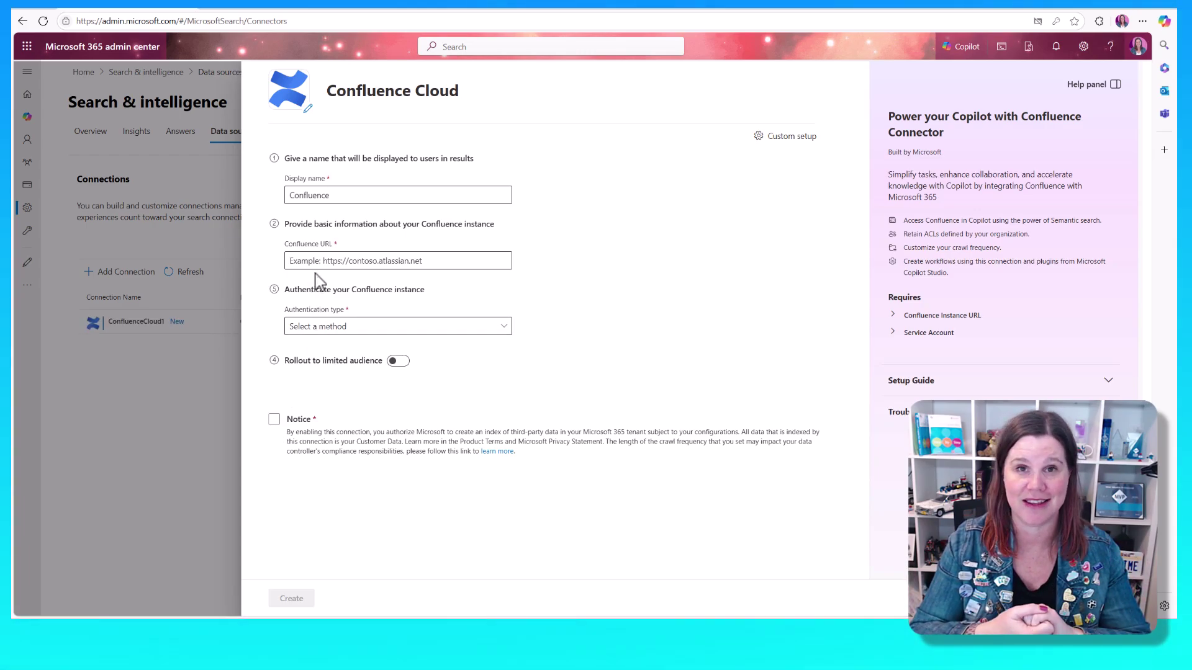
Step: Paste the Confluence site URL, name the connection 'Confluence Main' and choose OAuth 2.0 authentication
{"action": "left_click", "coordinate": [427, 261]}
{"action": "type", "text": "https://lisacrosbie.atlassian.net"}
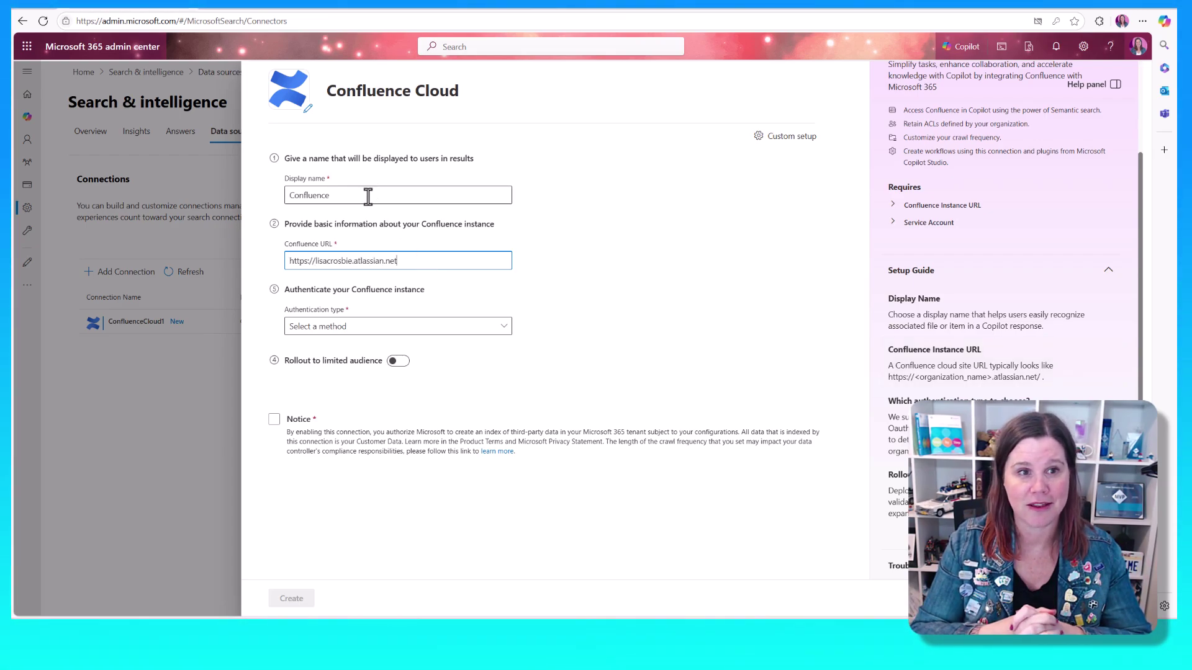
{"action": "left_click", "coordinate": [368, 196]}
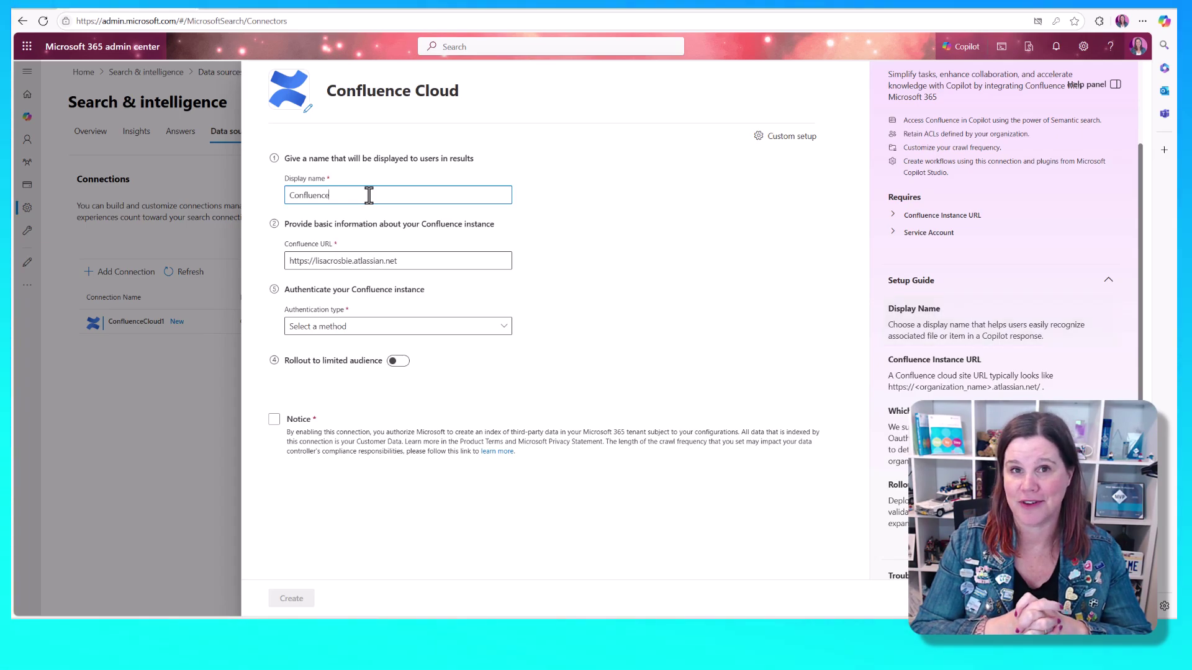
{"action": "type", "text": "Confluence Main"}
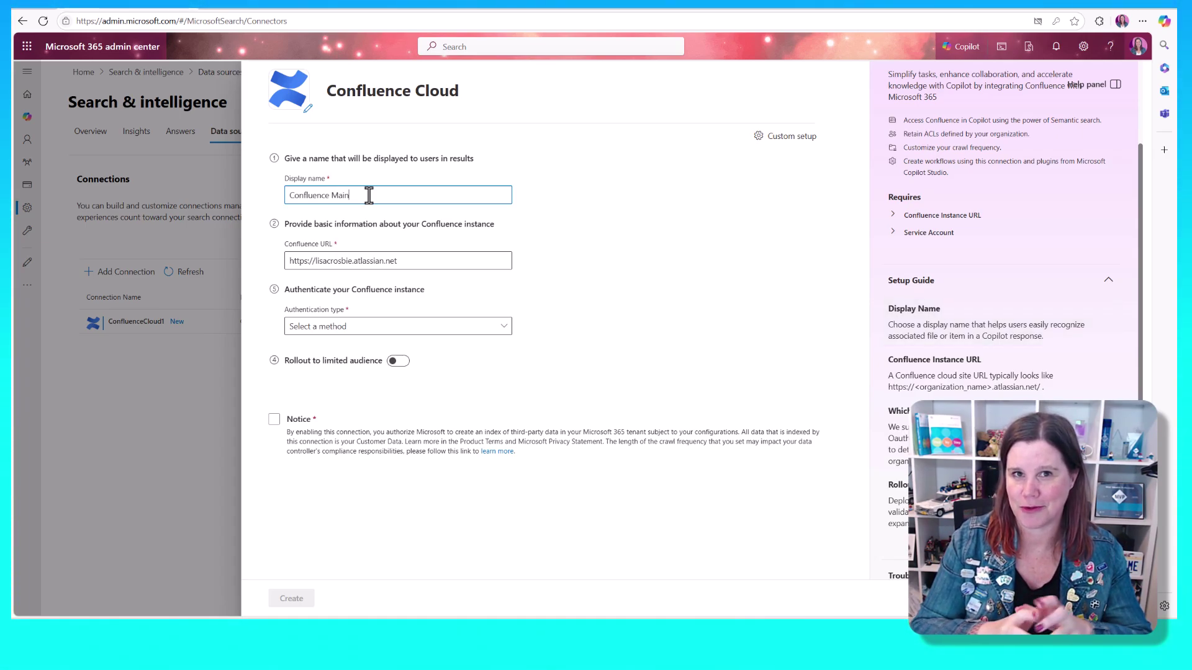
{"action": "left_click", "coordinate": [339, 327]}
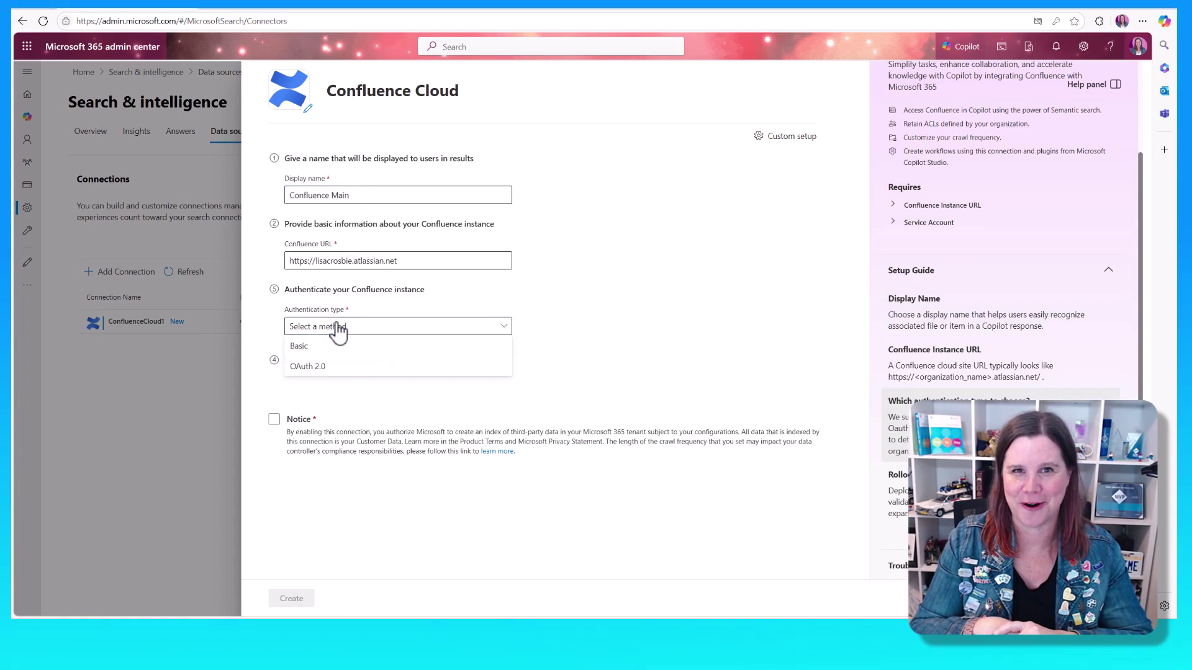
{"action": "left_click", "coordinate": [333, 371]}
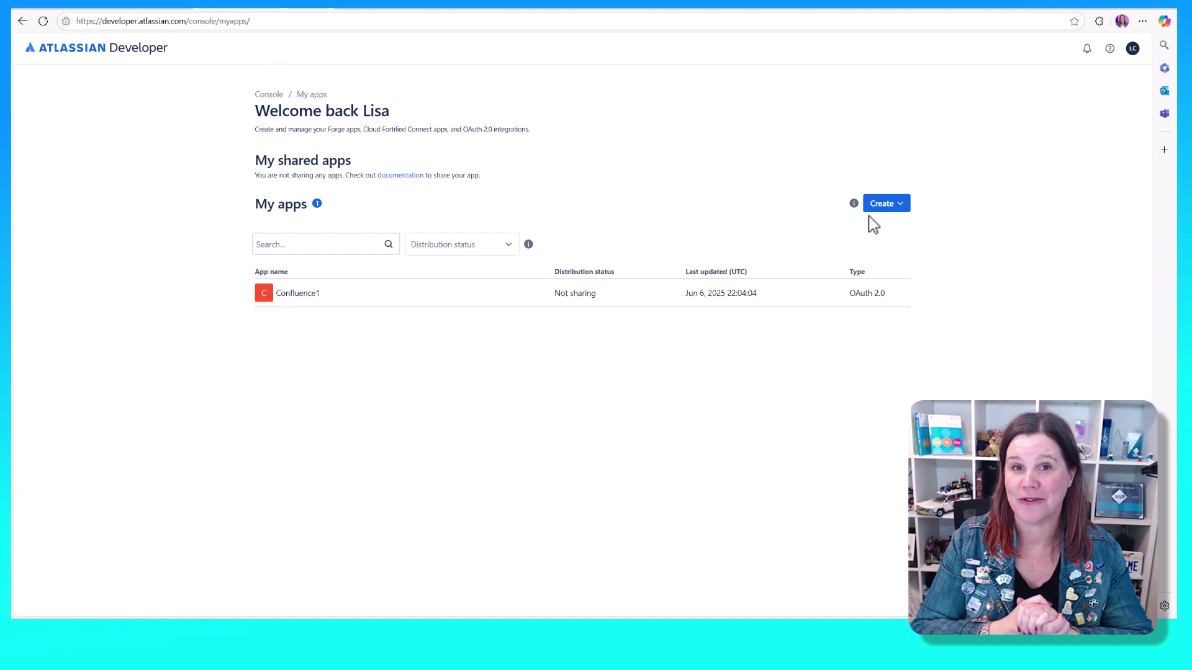
Step: Create an OAuth 2.0 integration named 'ConfluenceMain', accepting the developer terms, and view its permissions
{"action": "left_click", "coordinate": [882, 208]}
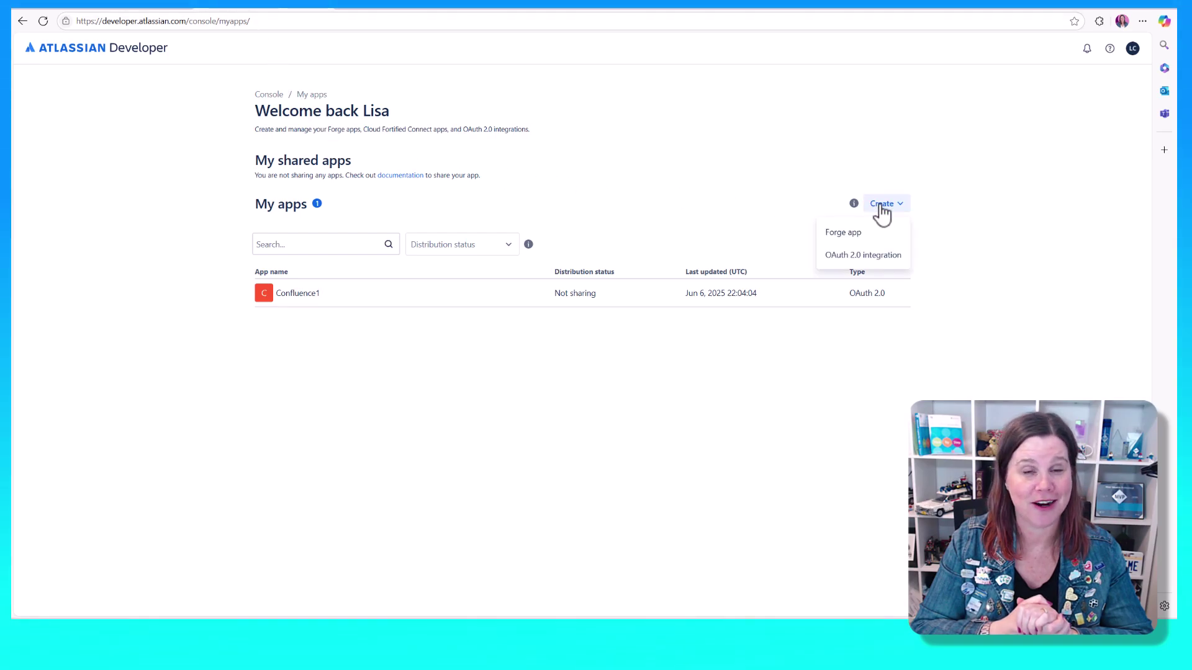
{"action": "left_click", "coordinate": [876, 256]}
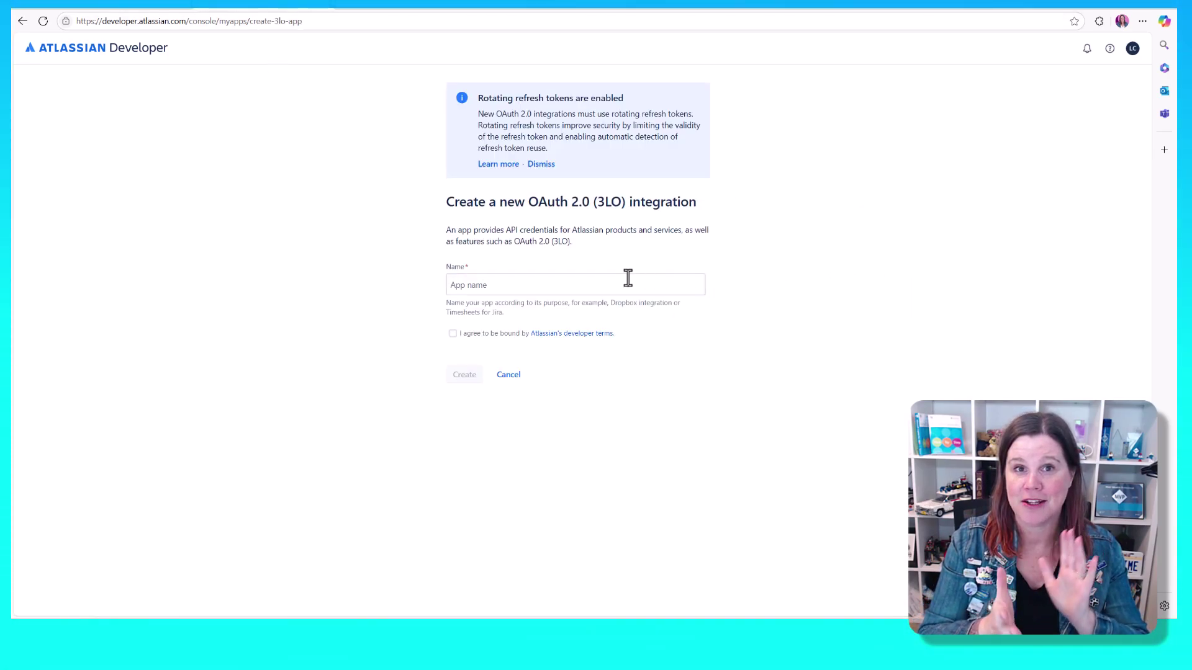
{"action": "left_click", "coordinate": [579, 285]}
{"action": "type", "text": "ConfluenceMain"}
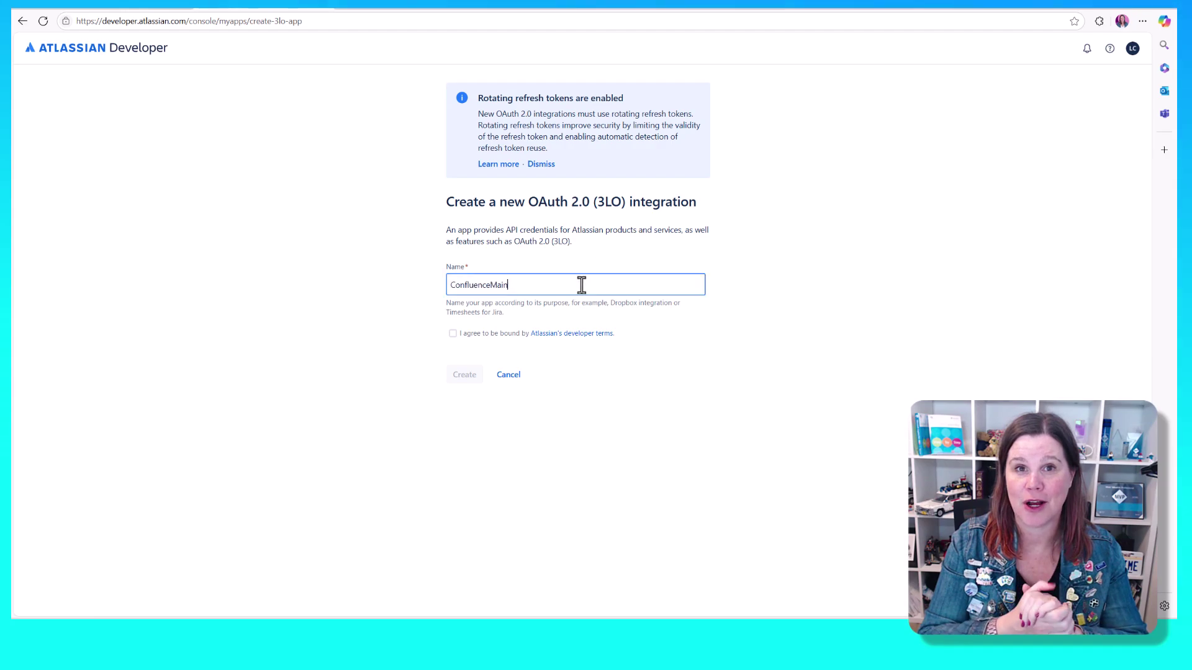
{"action": "left_click", "coordinate": [453, 334]}
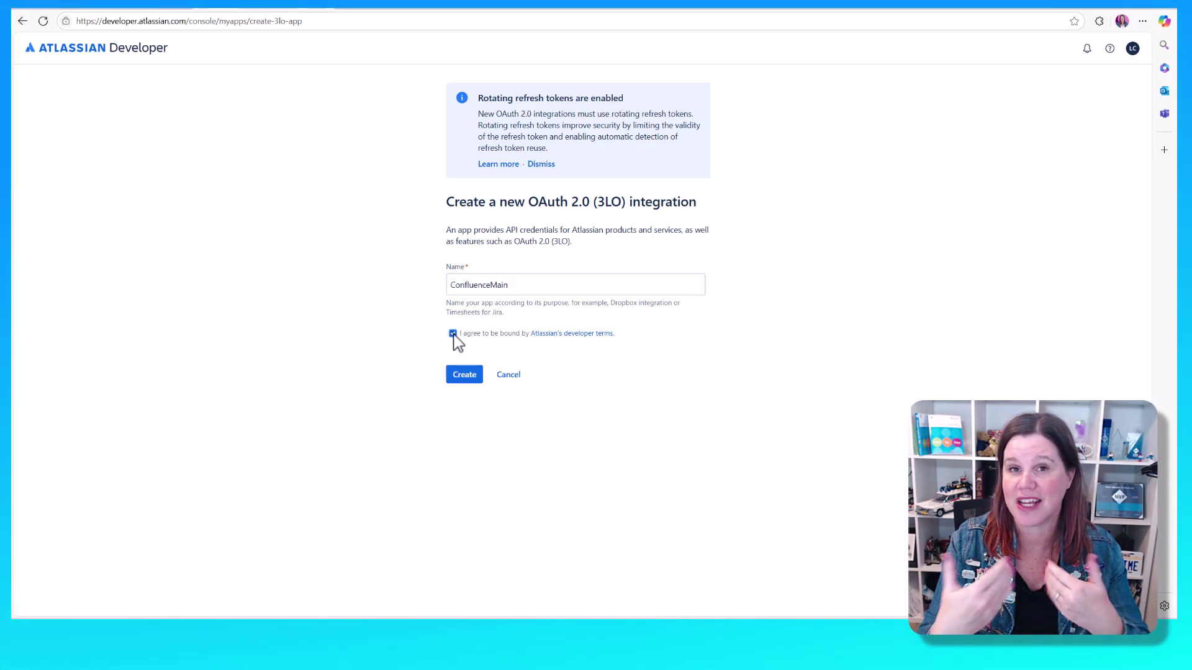
{"action": "left_click", "coordinate": [462, 376]}
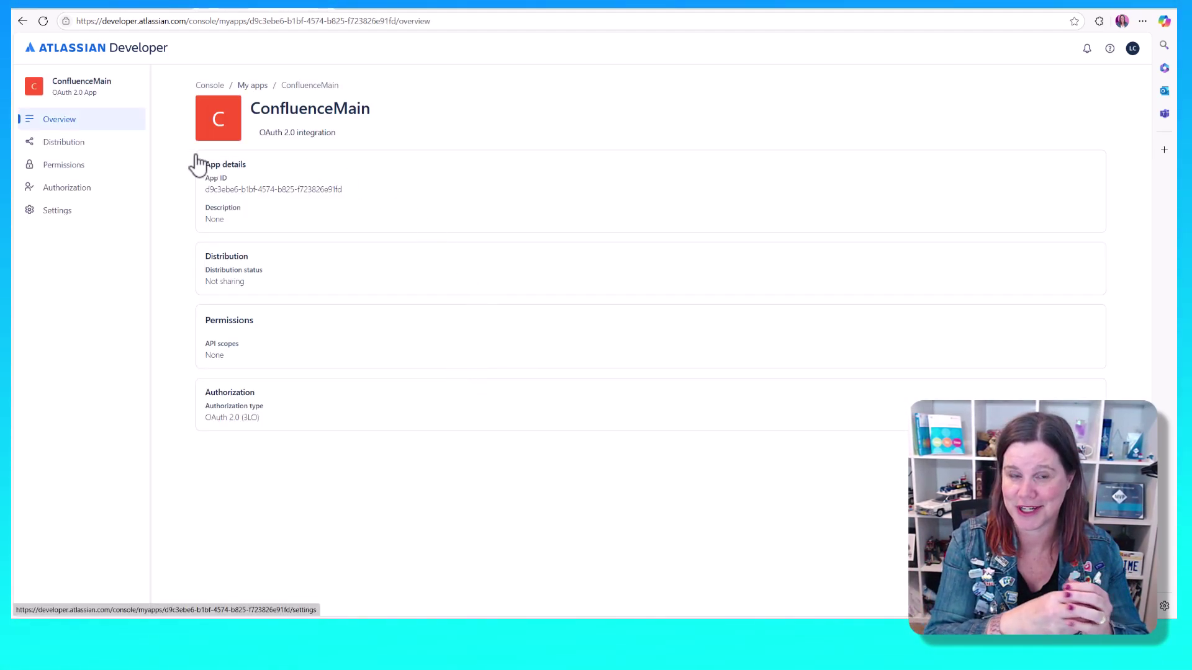
{"action": "left_click", "coordinate": [50, 172]}
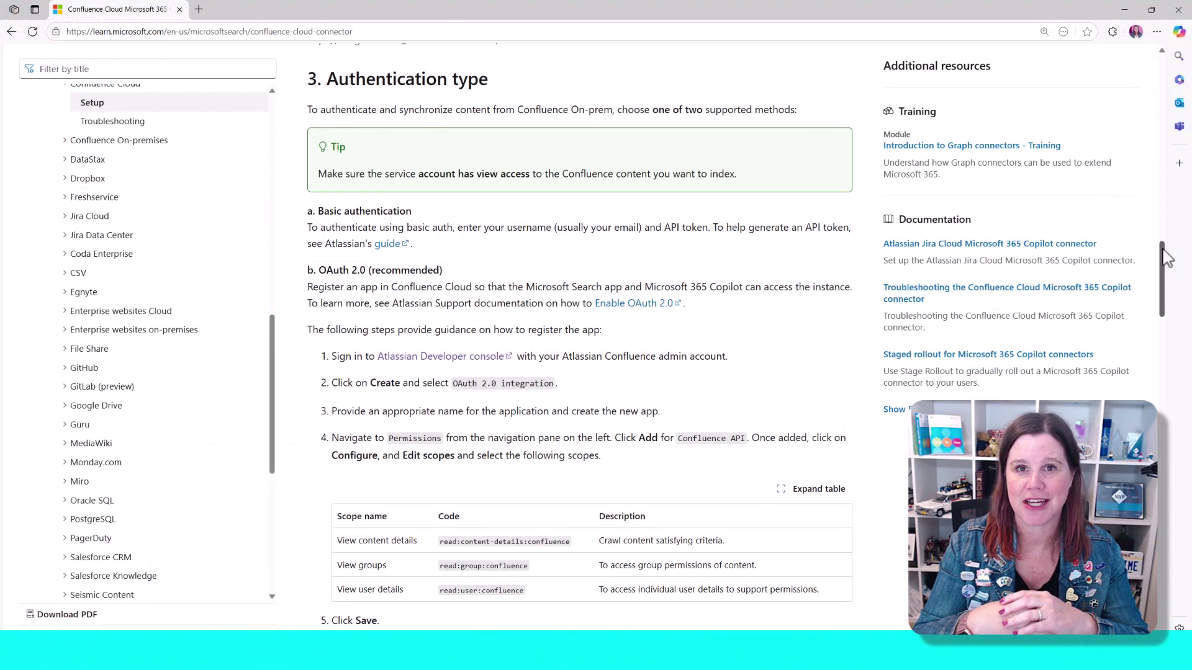
Step: Scroll through the Learn article's Authentication type section for the OAuth 2.0 setup steps
{"action": "left_click_drag", "start_coordinate": [1166, 258], "coordinate": [1163, 275]}
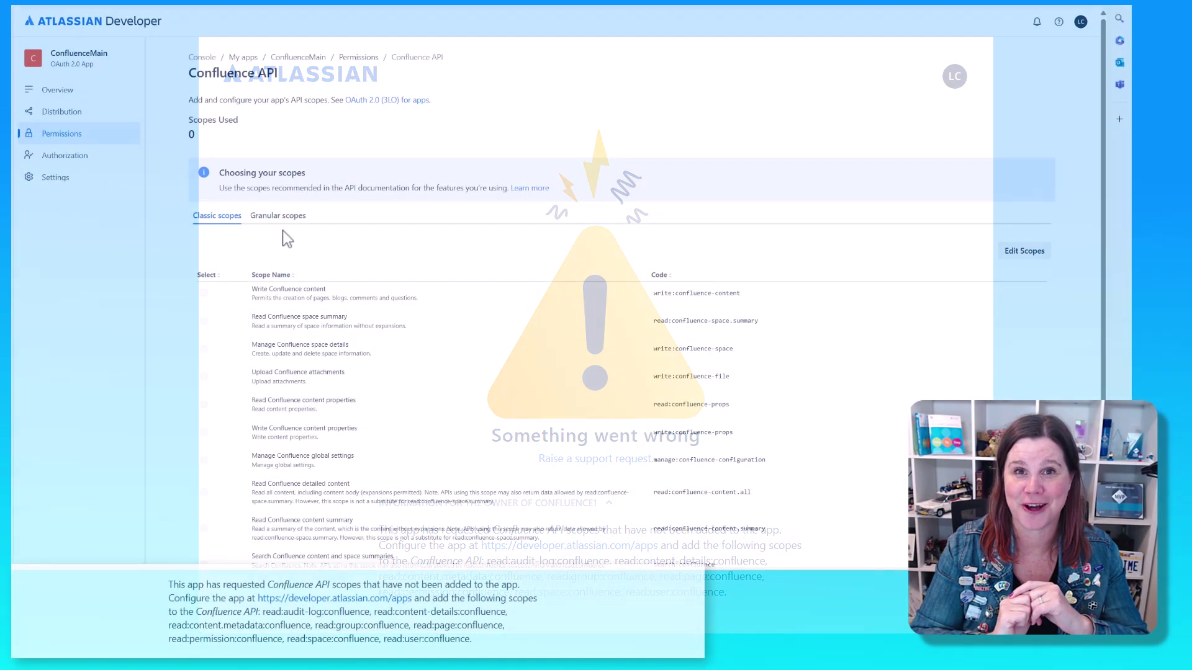
Step: In the Confluence API's granular scopes, add the read audit-log, content-details and group scopes
{"action": "left_click", "coordinate": [267, 223]}
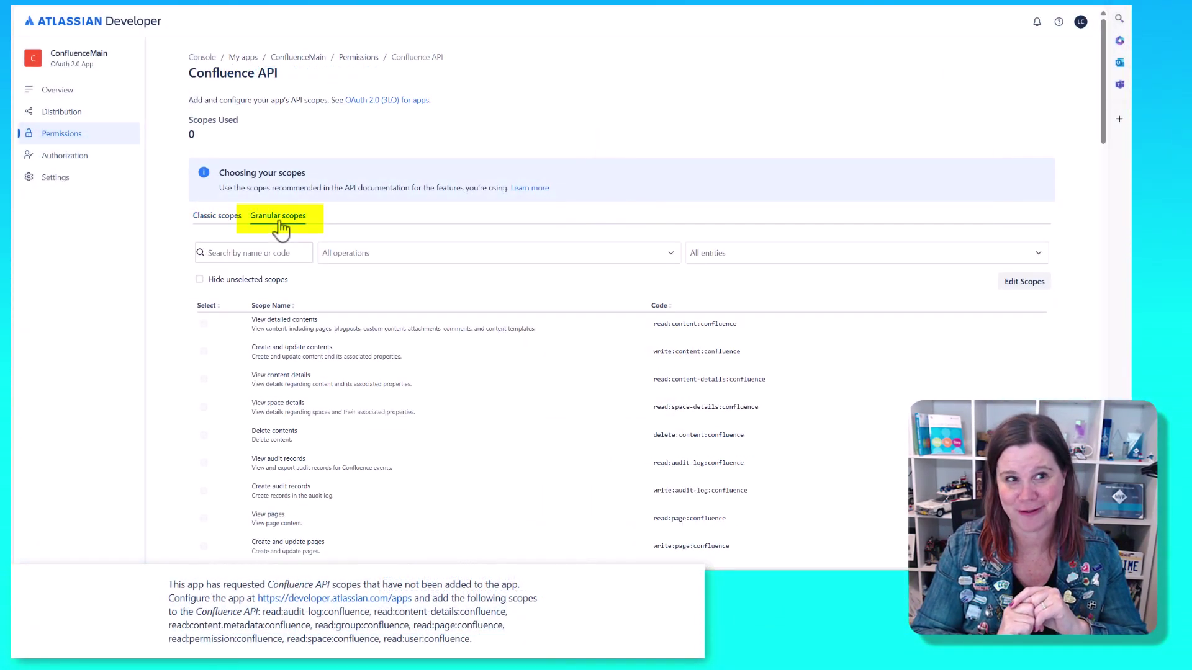
{"action": "left_click", "coordinate": [1023, 286]}
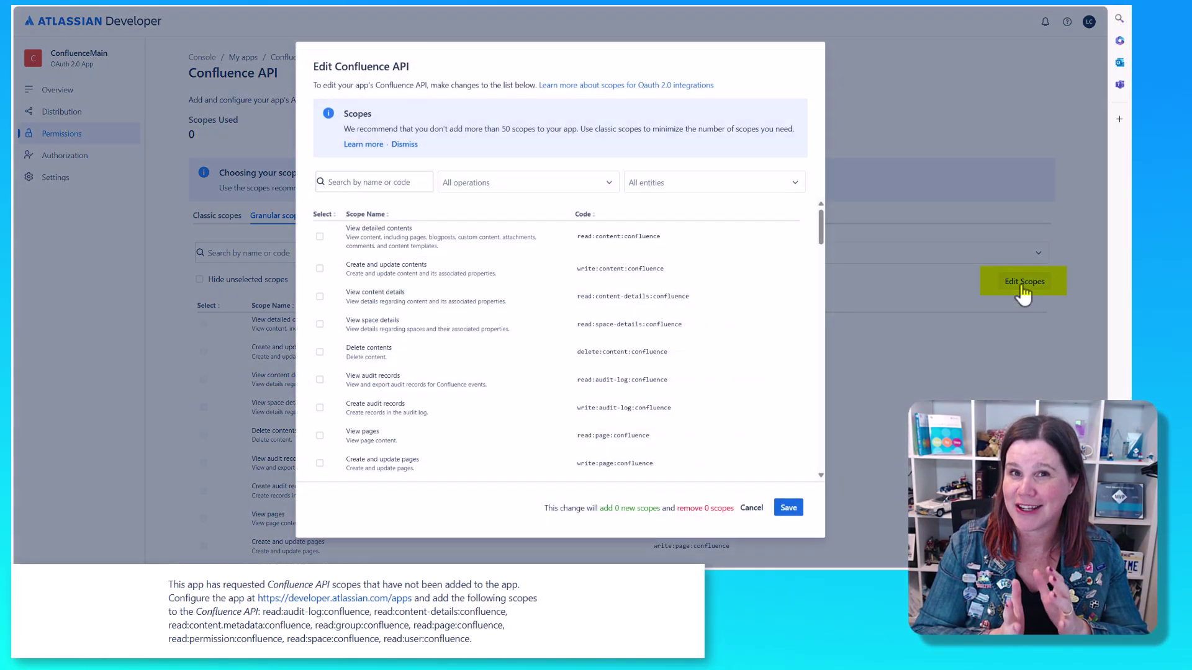
{"action": "left_click", "coordinate": [373, 179]}
{"action": "type", "text": "rea"}
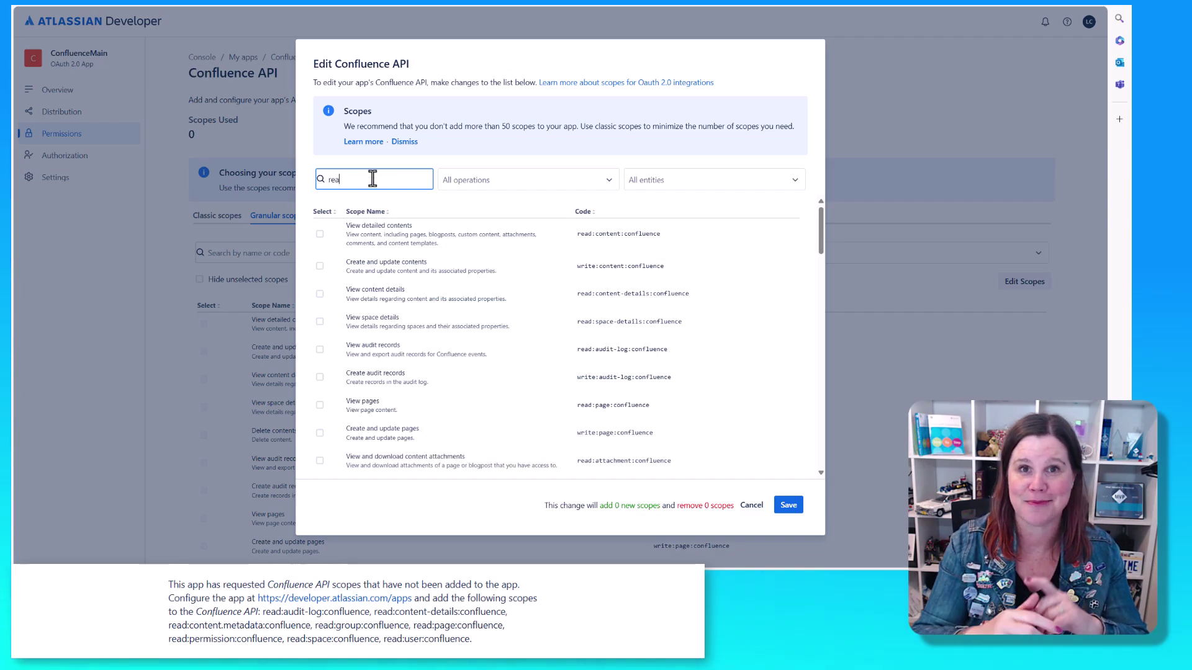
{"action": "type", "text": "d"}
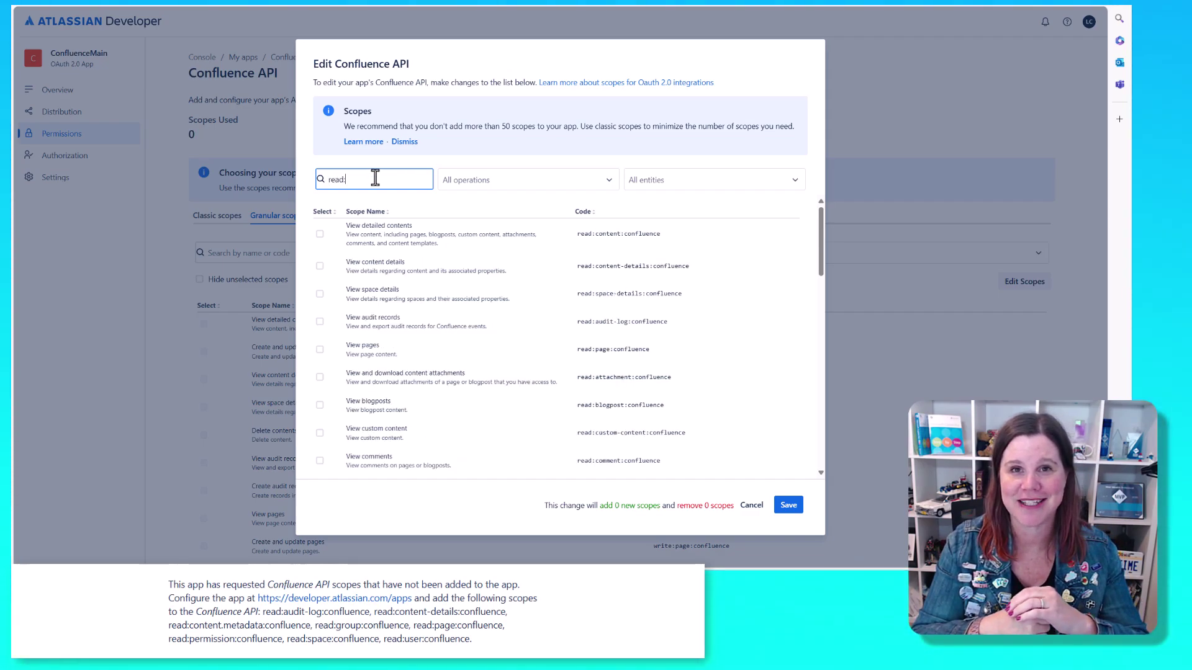
{"action": "type", "text": ":audi"}
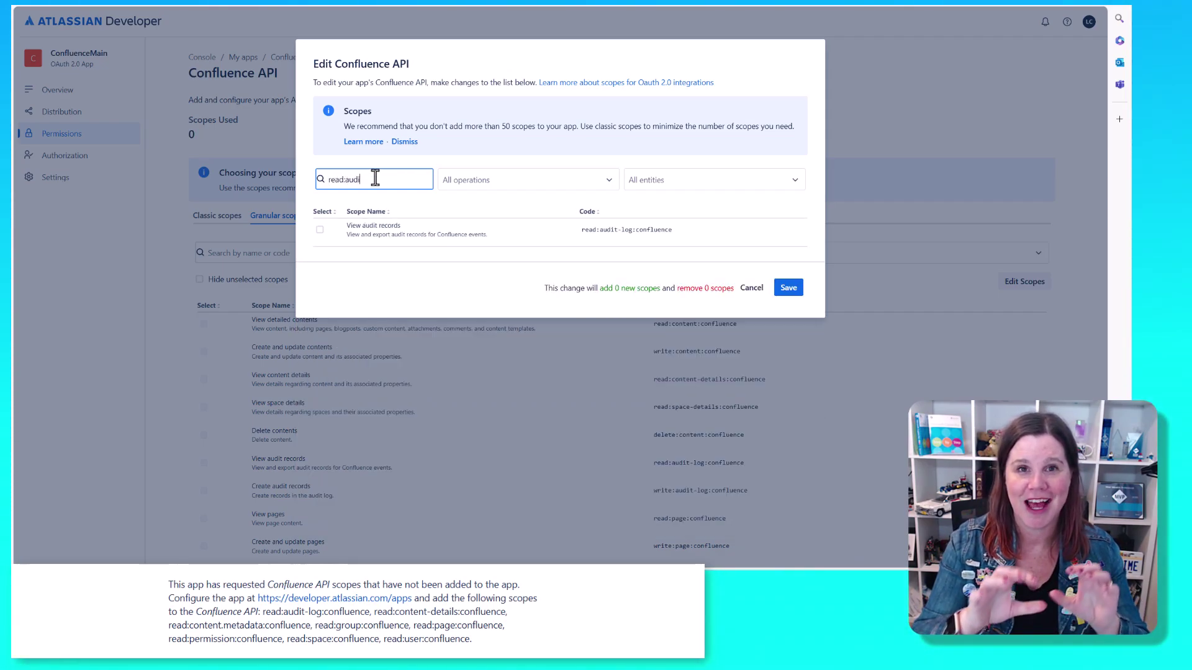
{"action": "left_click", "coordinate": [321, 230]}
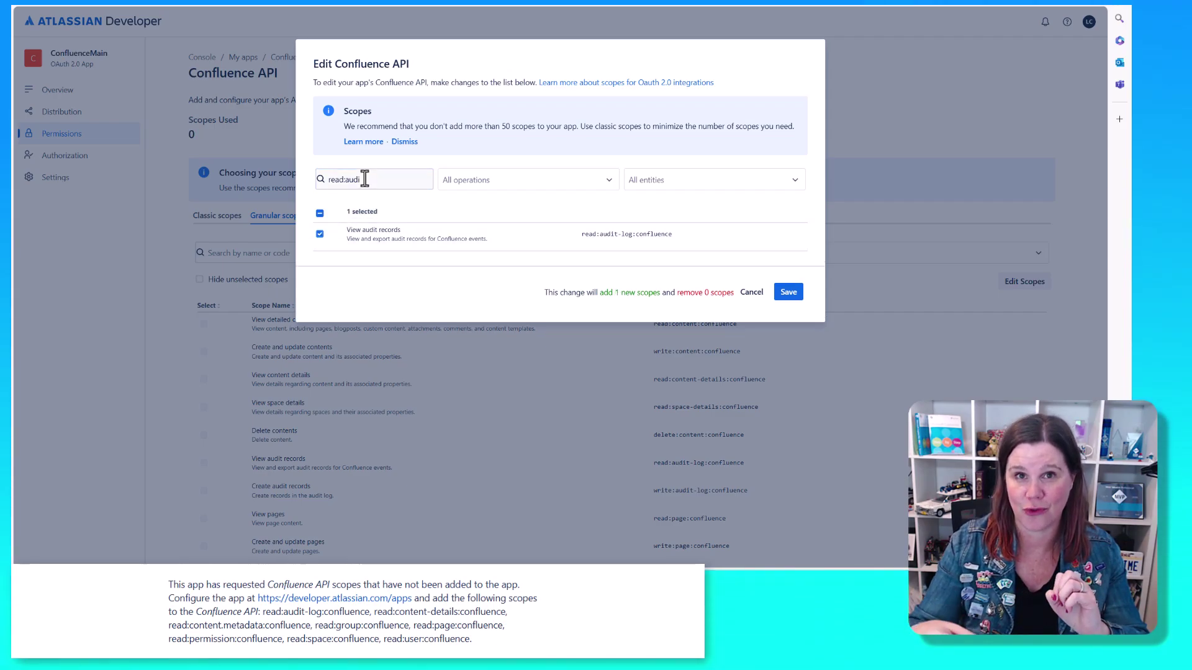
{"action": "left_click", "coordinate": [365, 179]}
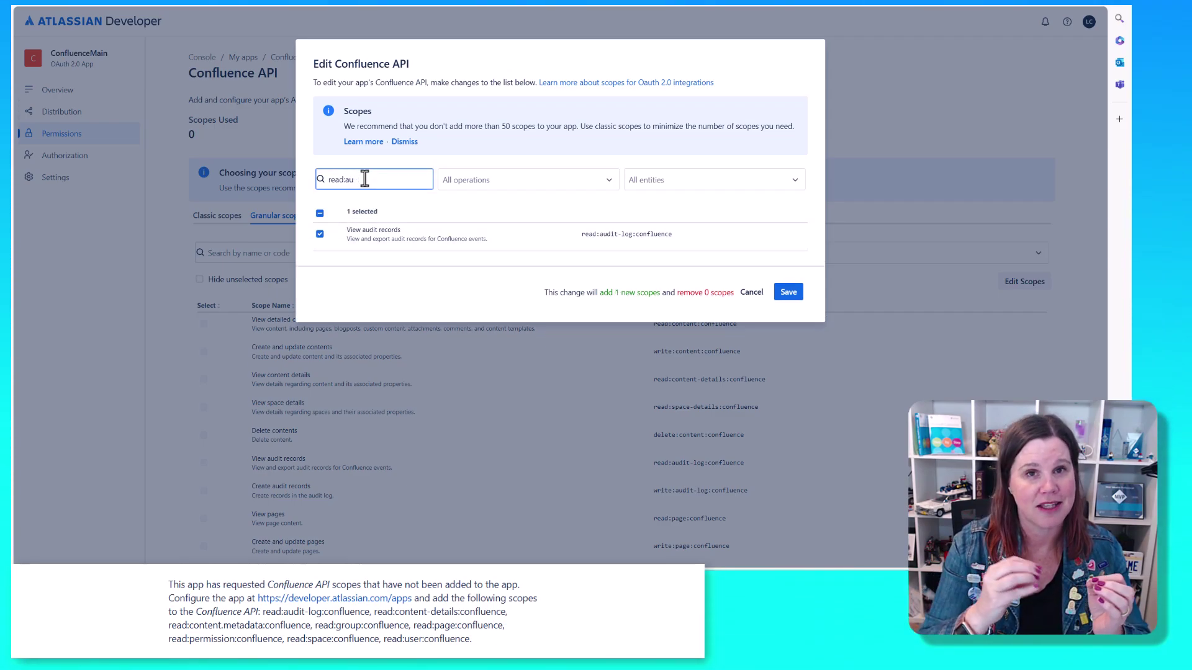
{"action": "key", "text": "BackSpace"}
{"action": "key", "text": "BackSpace"}
{"action": "type", "text": "conte"}
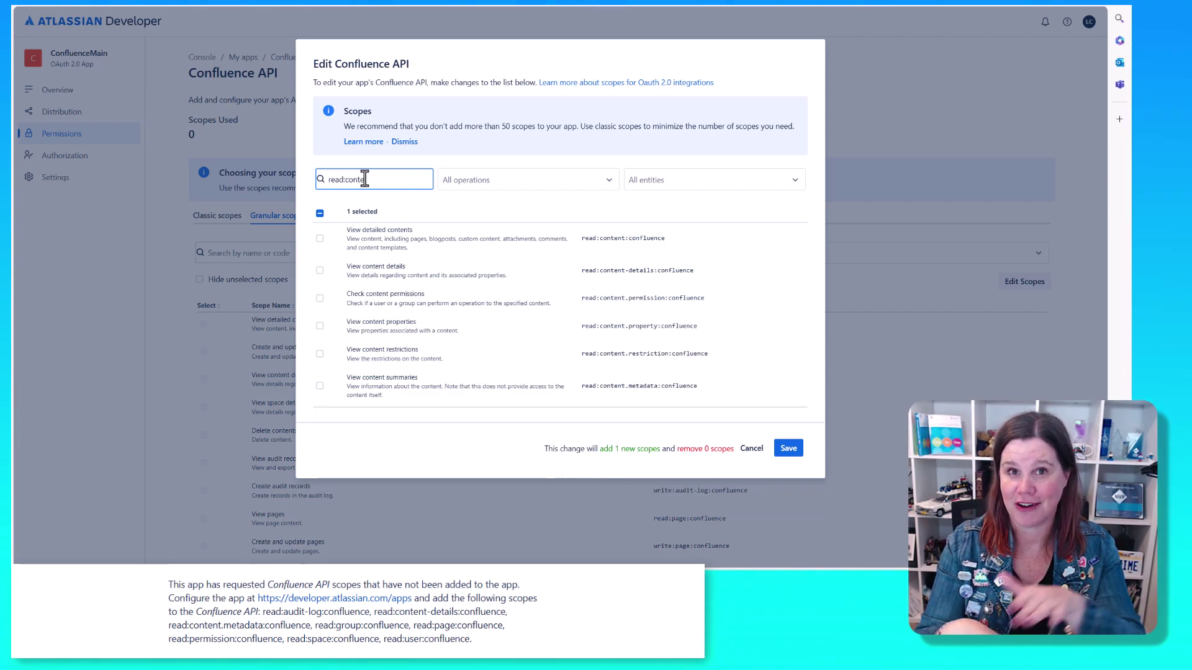
{"action": "left_click", "coordinate": [319, 270]}
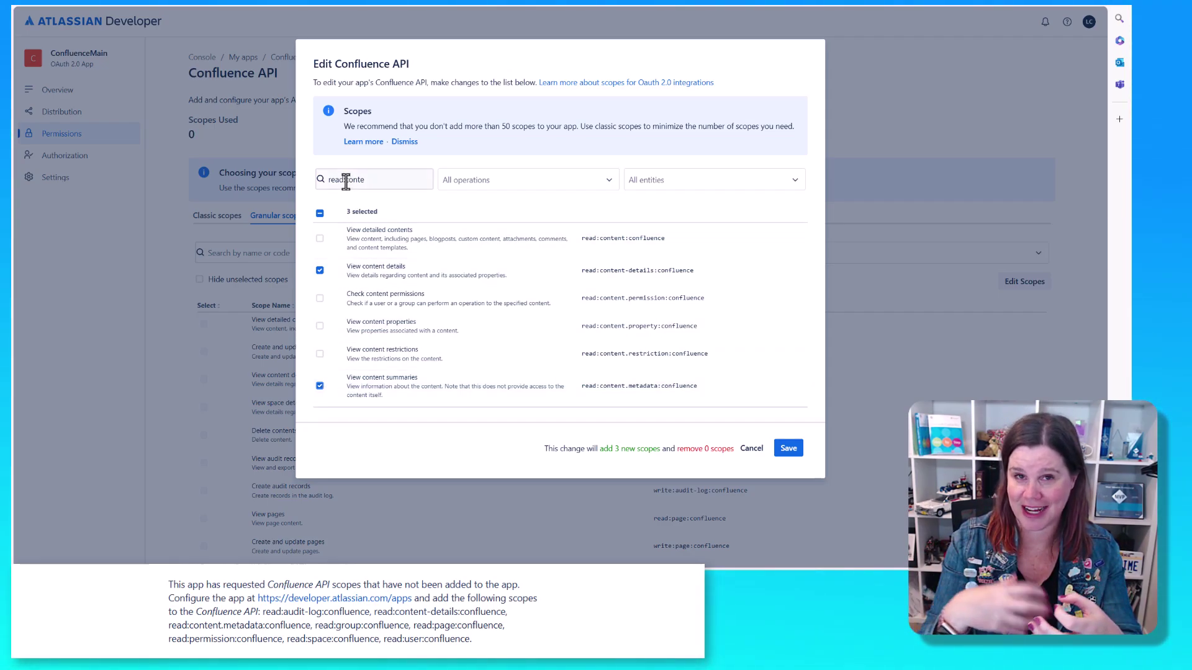
{"action": "left_click_drag", "start_coordinate": [346, 180], "coordinate": [394, 183]}
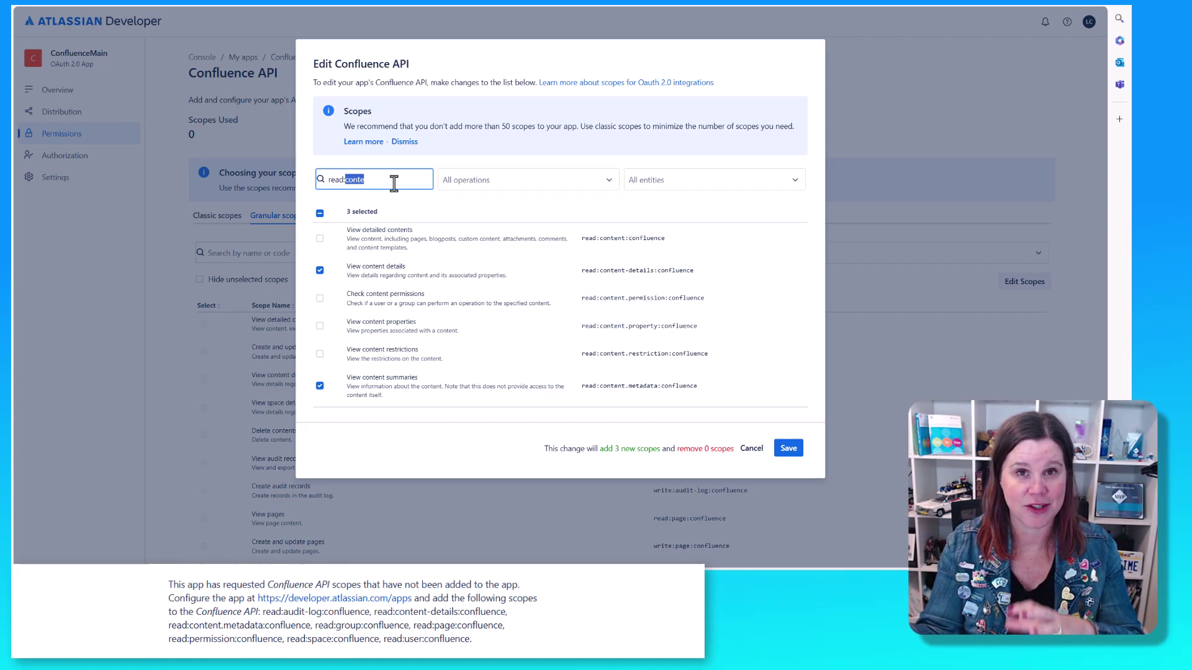
{"action": "type", "text": "group"}
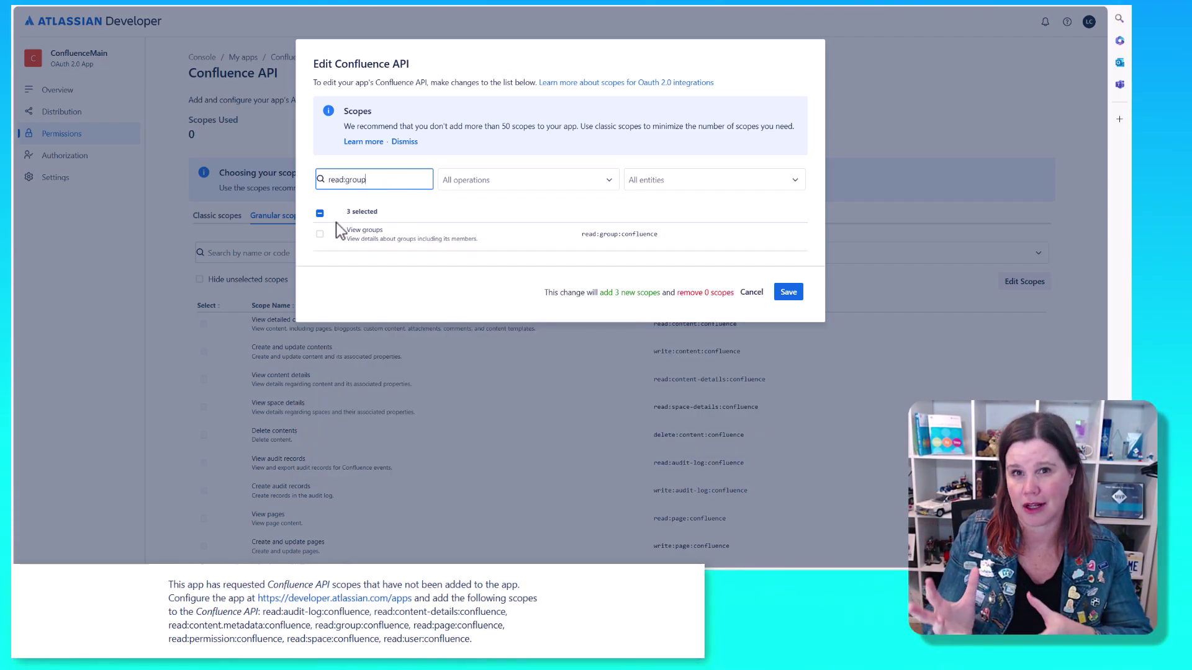
{"action": "left_click", "coordinate": [320, 234]}
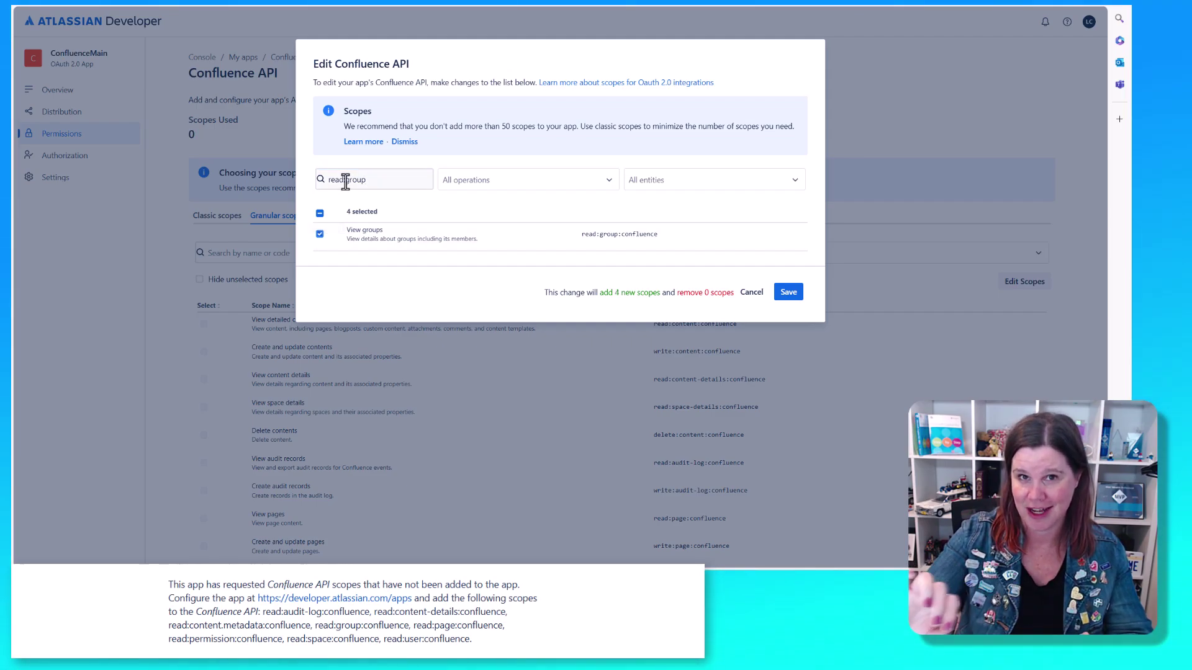
Step: Add the read page, permission, space and user scopes, then save all eight scopes
{"action": "left_click_drag", "start_coordinate": [346, 184], "coordinate": [378, 184]}
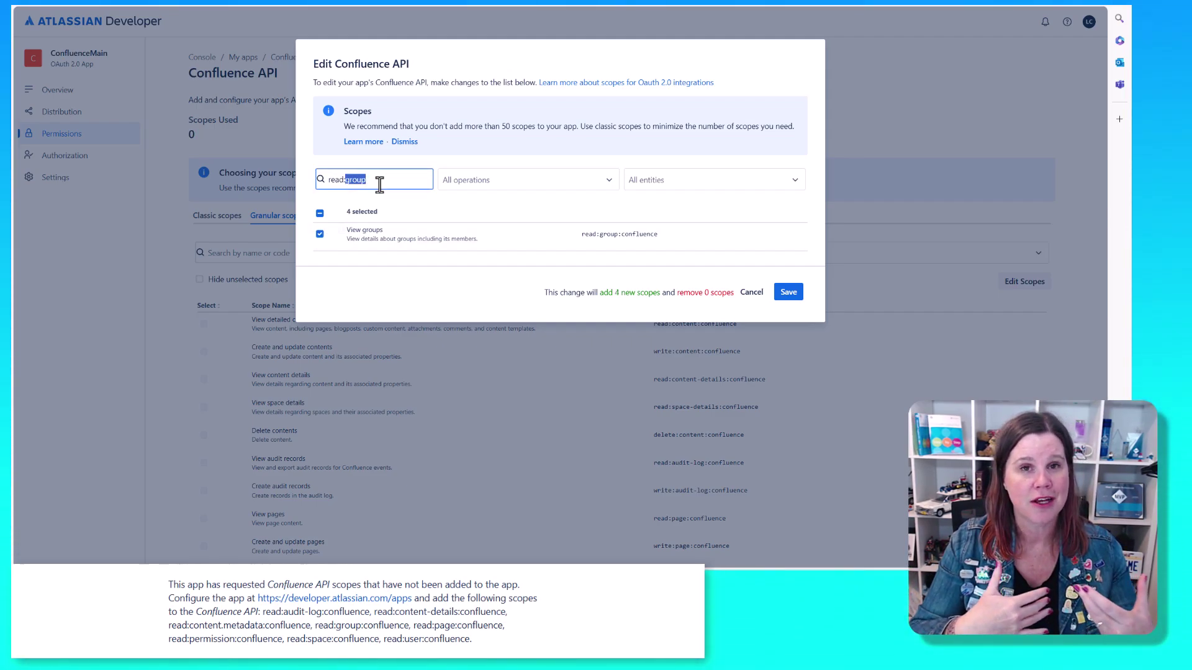
{"action": "type", "text": "page"}
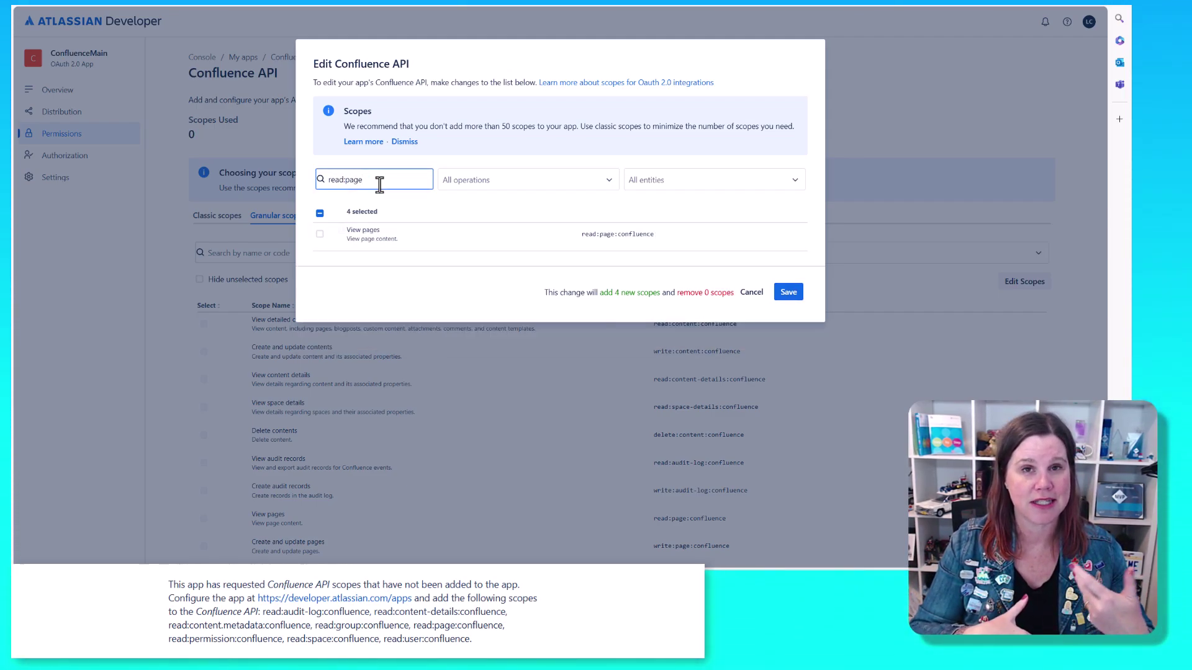
{"action": "left_click", "coordinate": [320, 235]}
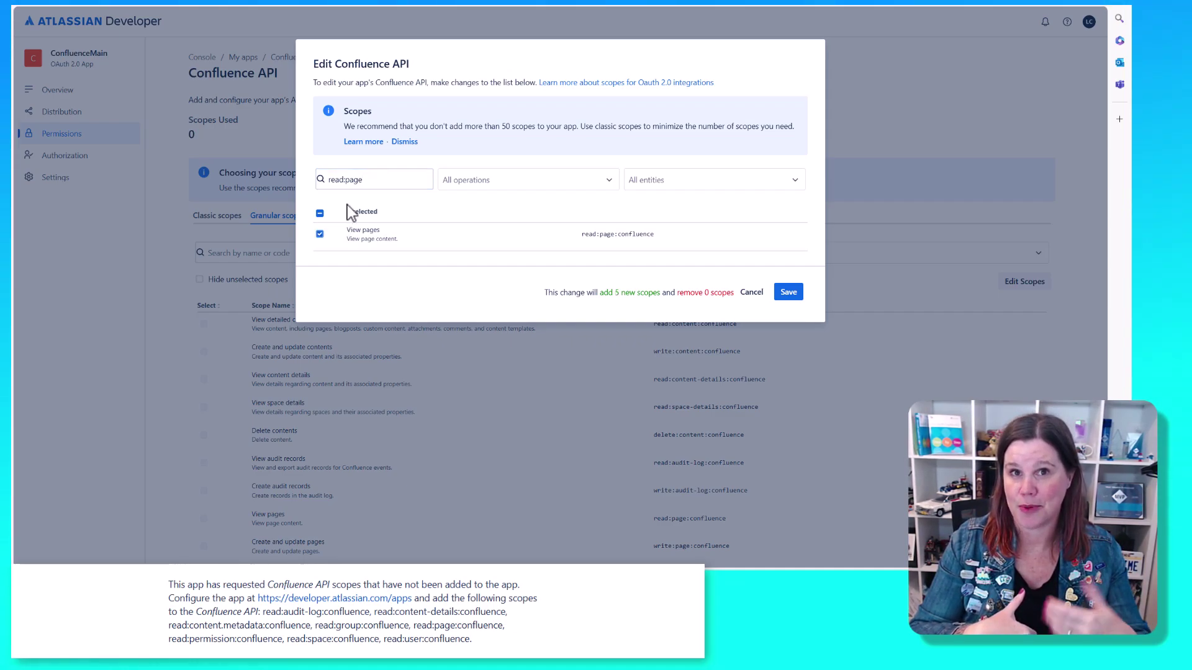
{"action": "left_click_drag", "start_coordinate": [345, 180], "coordinate": [375, 181]}
{"action": "type", "text": "pe"}
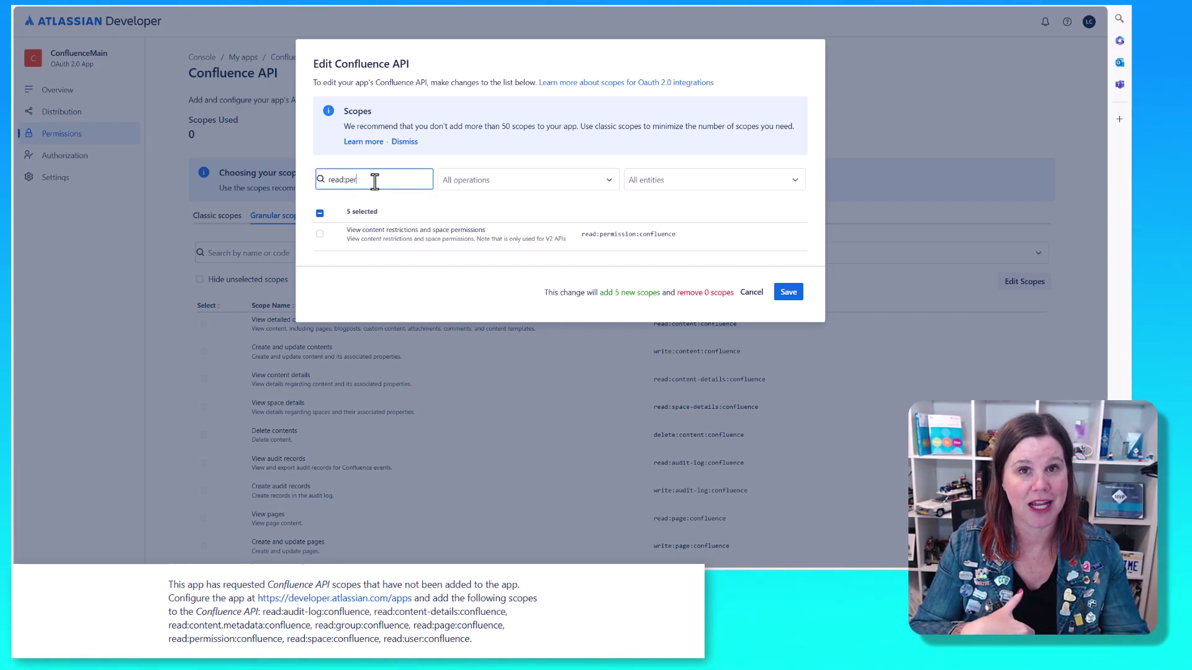
{"action": "left_click", "coordinate": [320, 235]}
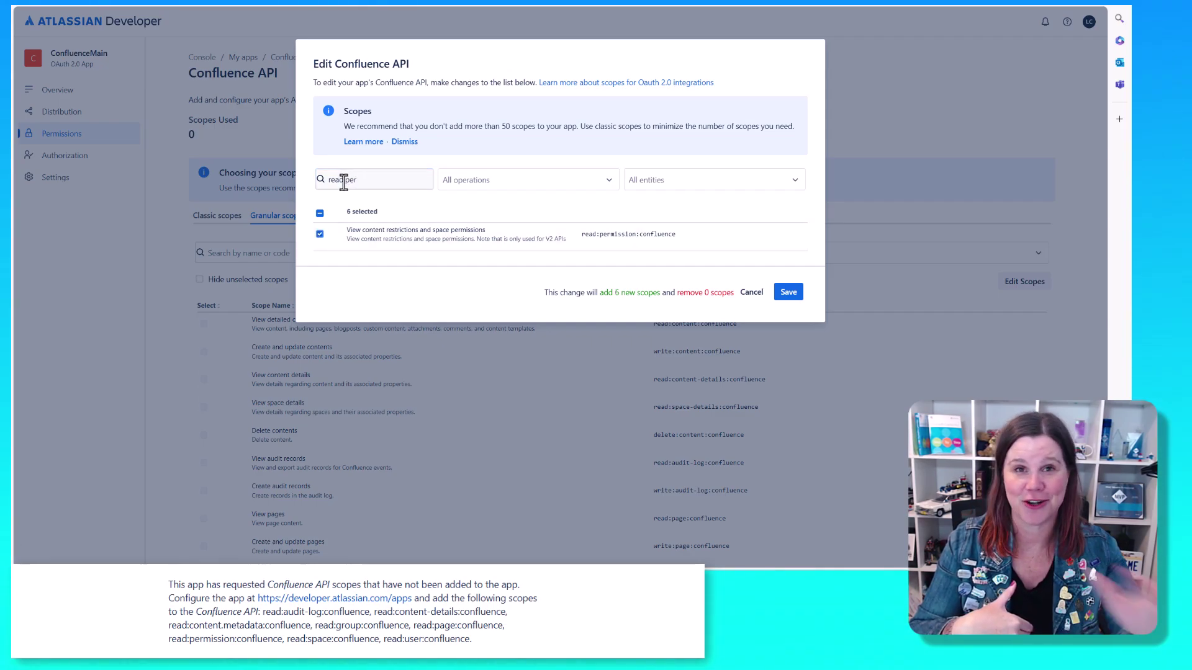
{"action": "left_click_drag", "start_coordinate": [344, 180], "coordinate": [387, 180]}
{"action": "type", "text": "spa"}
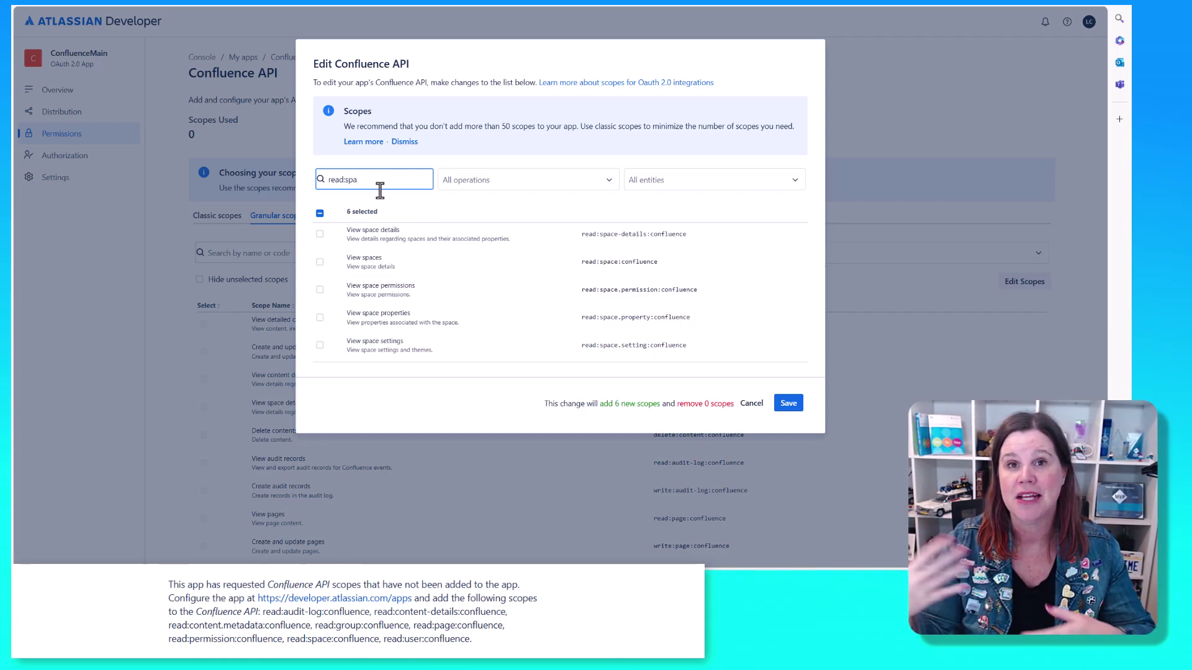
{"action": "left_click", "coordinate": [318, 264]}
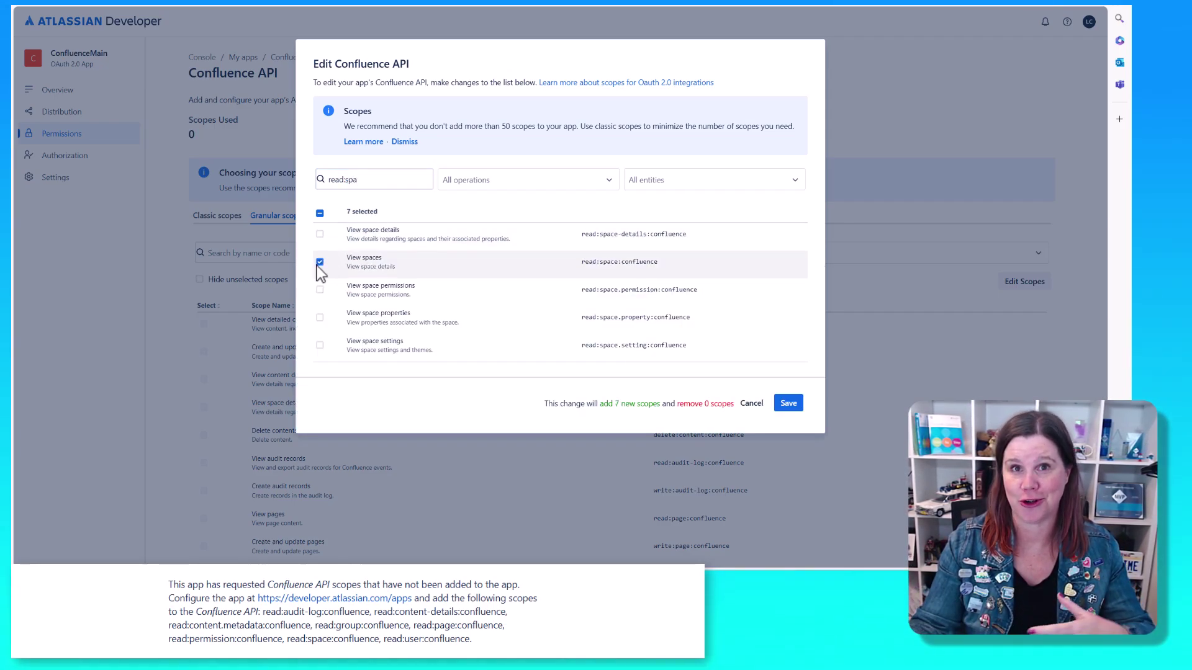
{"action": "left_click_drag", "start_coordinate": [345, 180], "coordinate": [381, 179]}
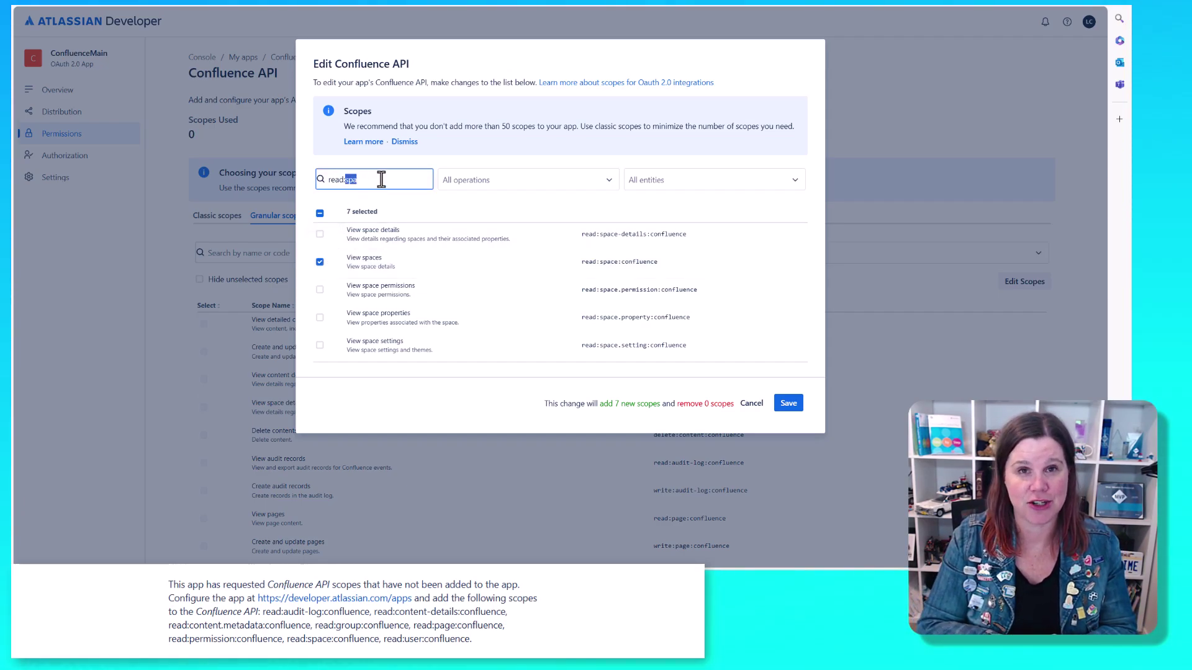
{"action": "type", "text": "user"}
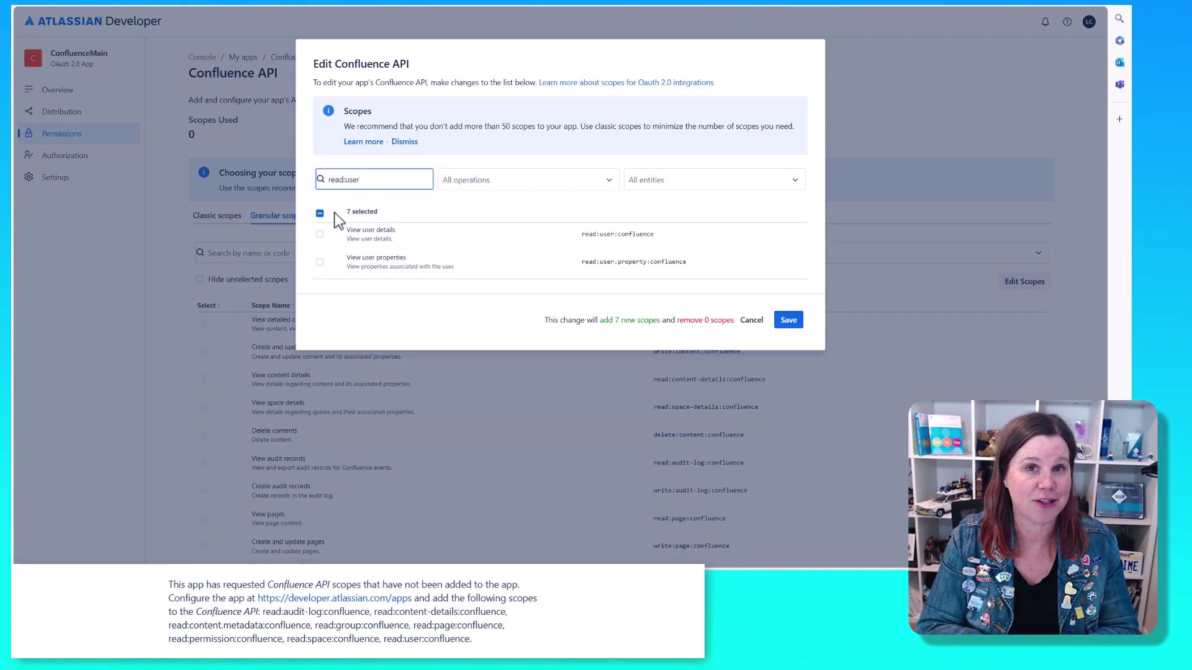
{"action": "left_click", "coordinate": [319, 235]}
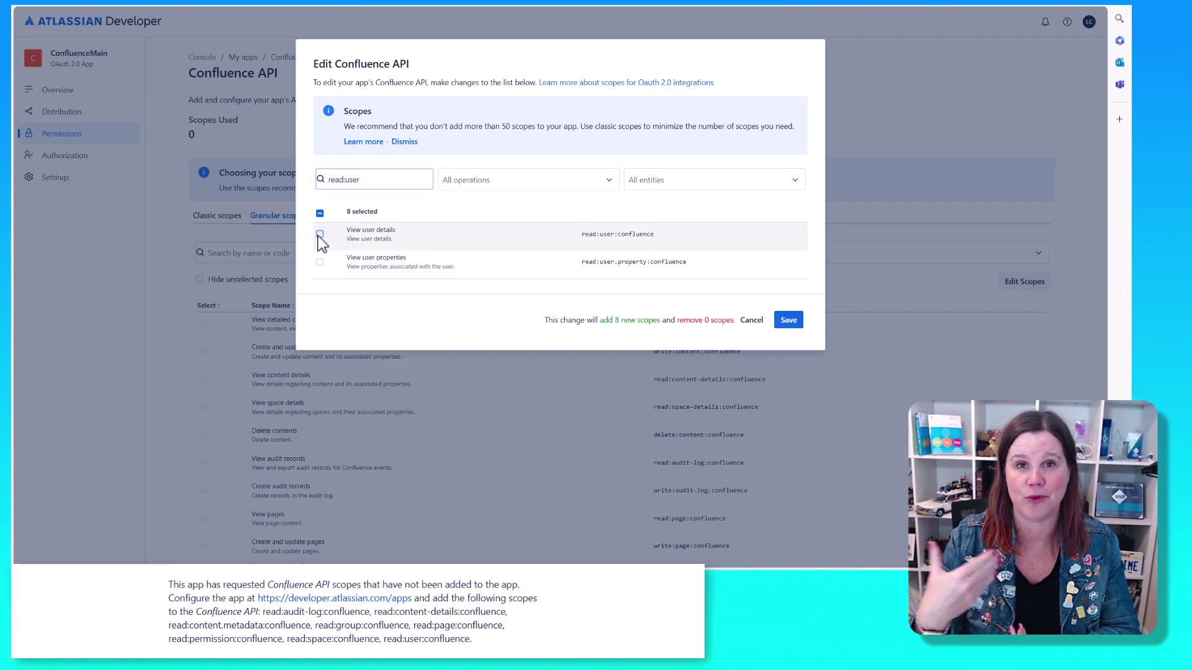
{"action": "left_click", "coordinate": [783, 322]}
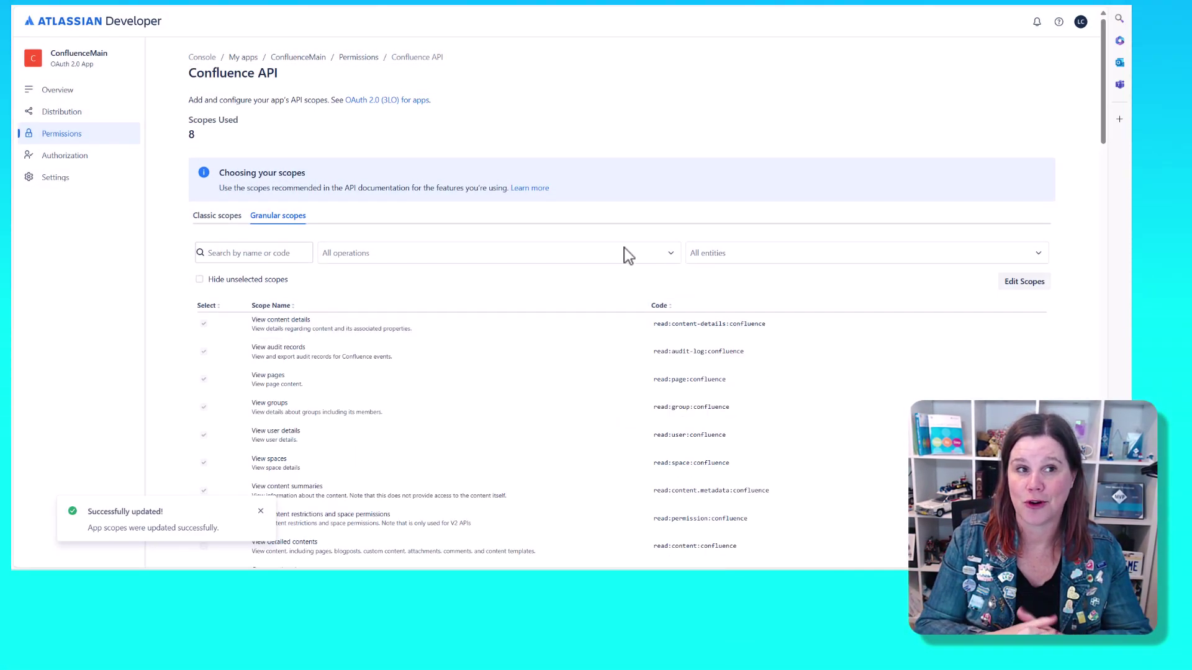
{"action": "left_click", "coordinate": [65, 155]}
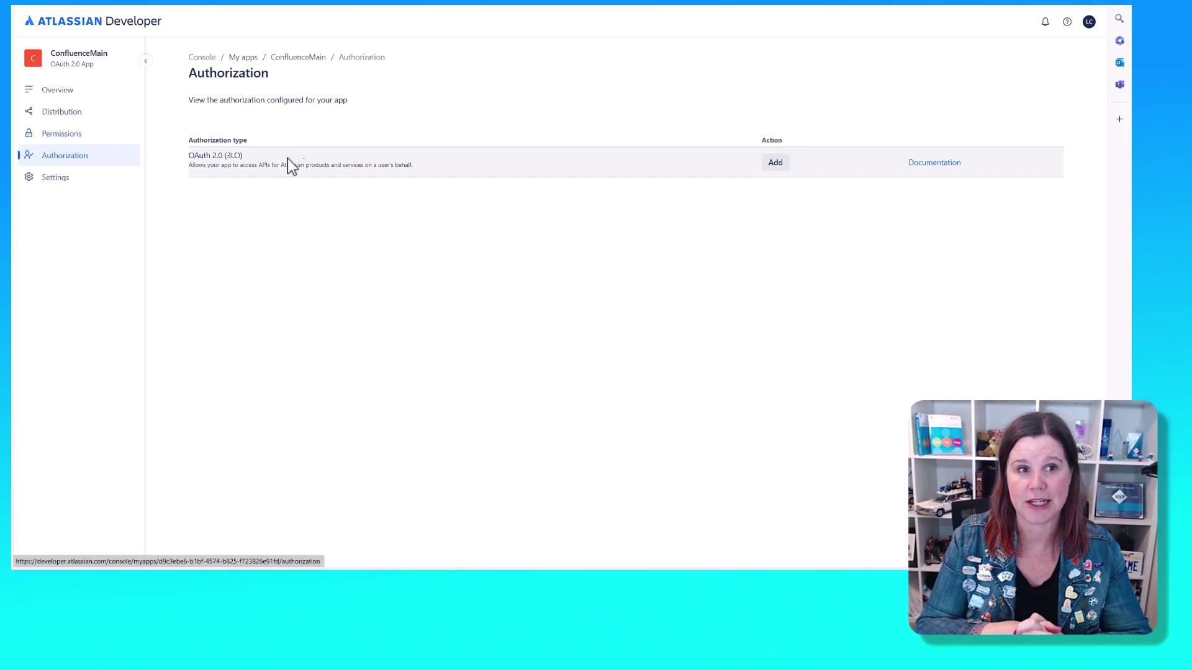
{"action": "left_click", "coordinate": [770, 164]}
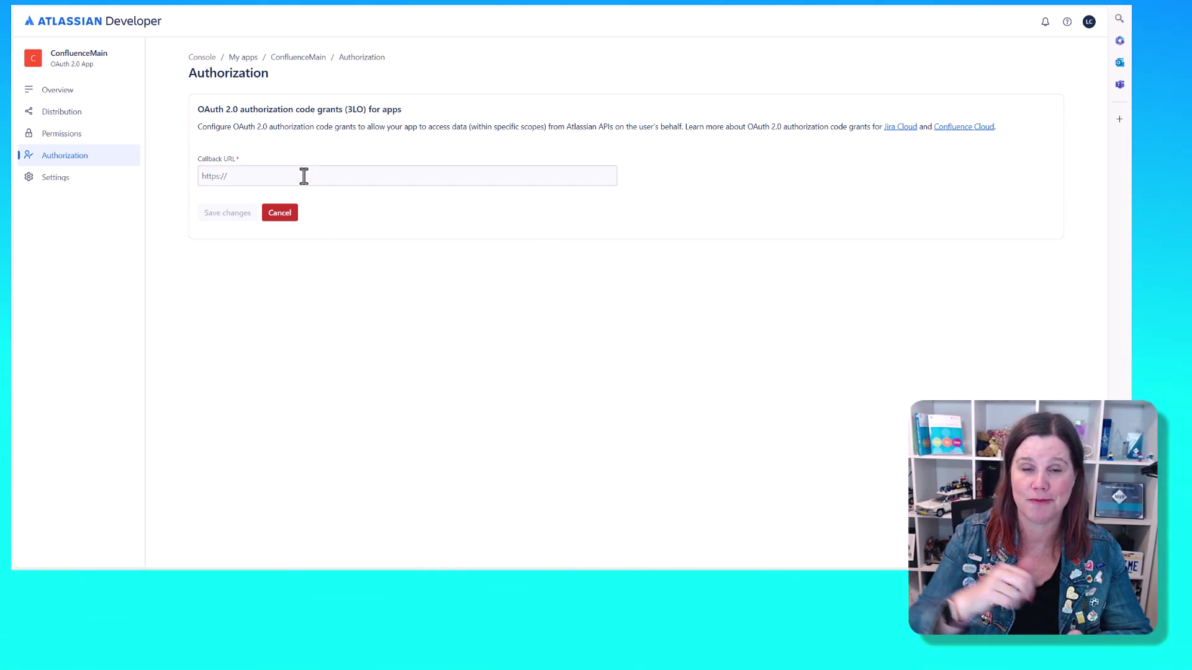
{"action": "left_click", "coordinate": [304, 179]}
{"action": "type", "text": "https://gcs.office.com/v1.0/admin/oauth/callback"}
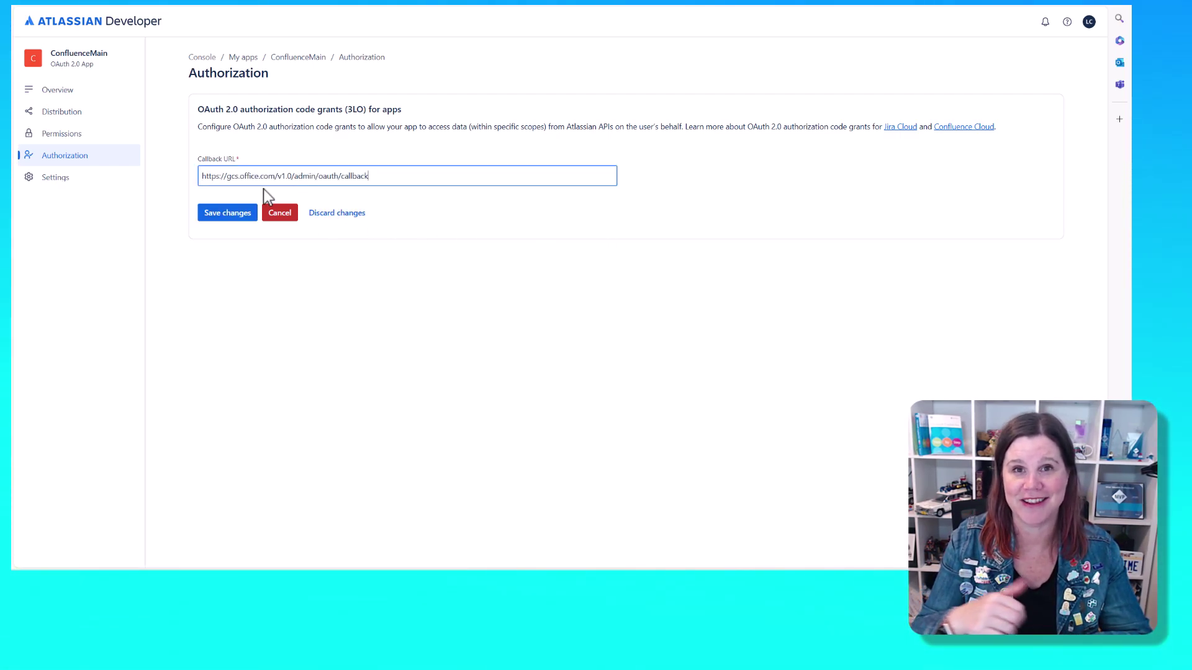
{"action": "left_click", "coordinate": [234, 217]}
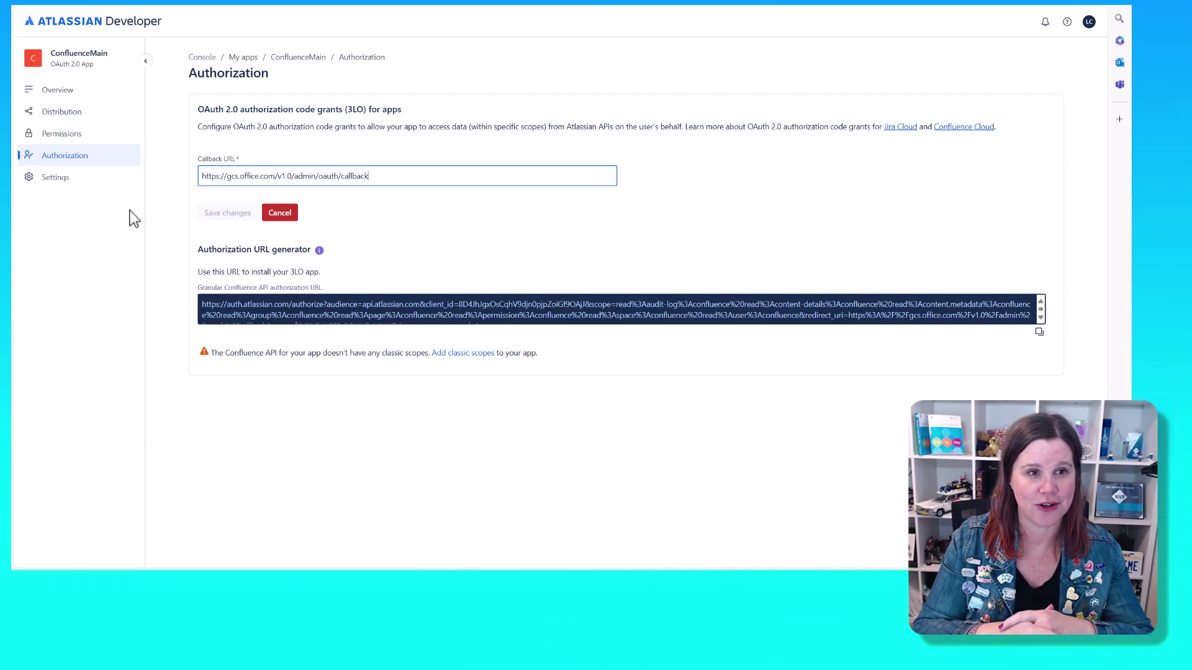
{"action": "left_click", "coordinate": [57, 191]}
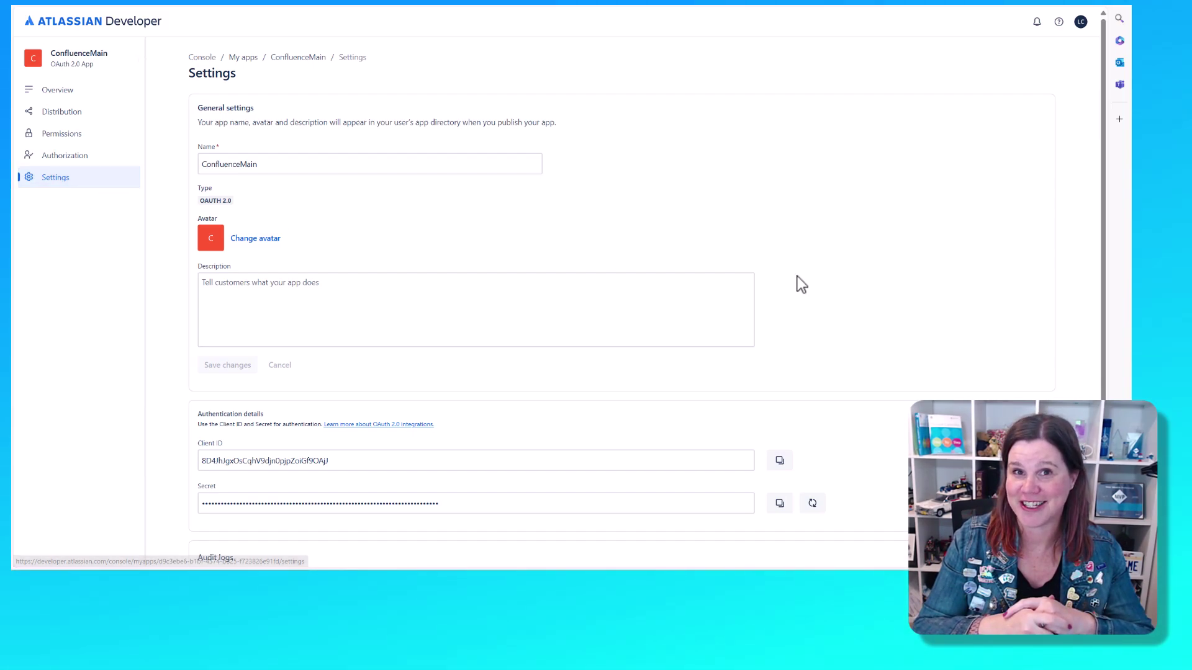
Step: Copy ConfluenceMain's Client ID into the Confluence connection form's Client ID field
{"action": "scroll", "coordinate": [796, 274], "scroll_direction": "down", "scroll_amount": 3}
{"action": "left_click", "coordinate": [782, 343]}
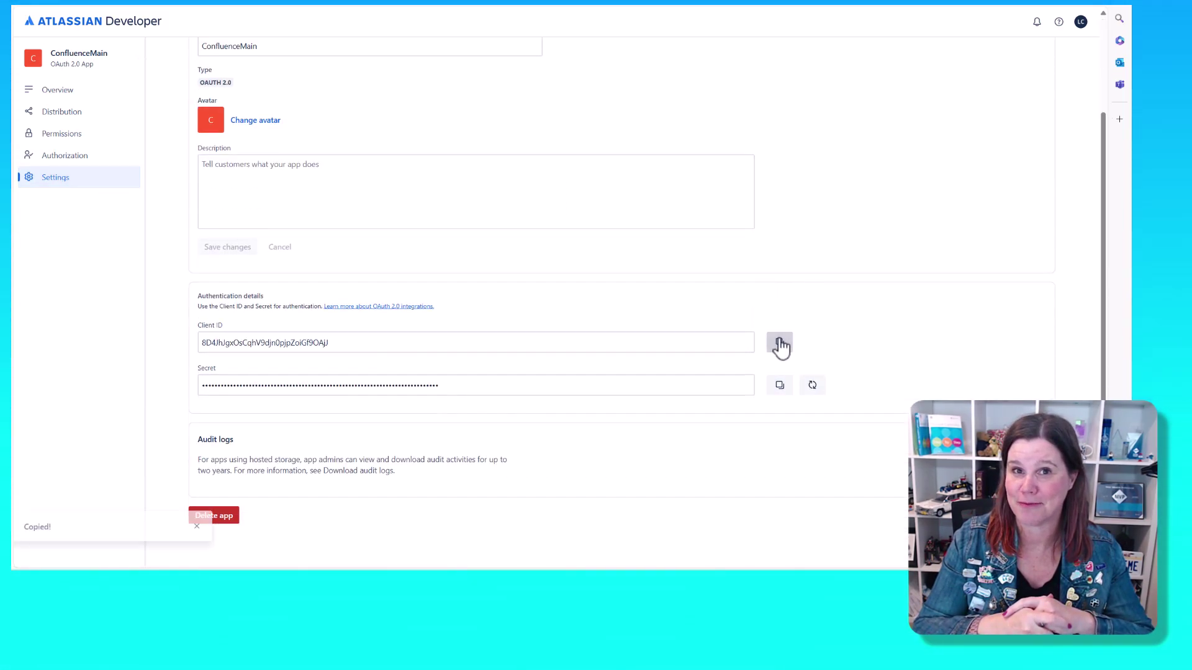
{"action": "key", "text": "ctrl+Tab"}
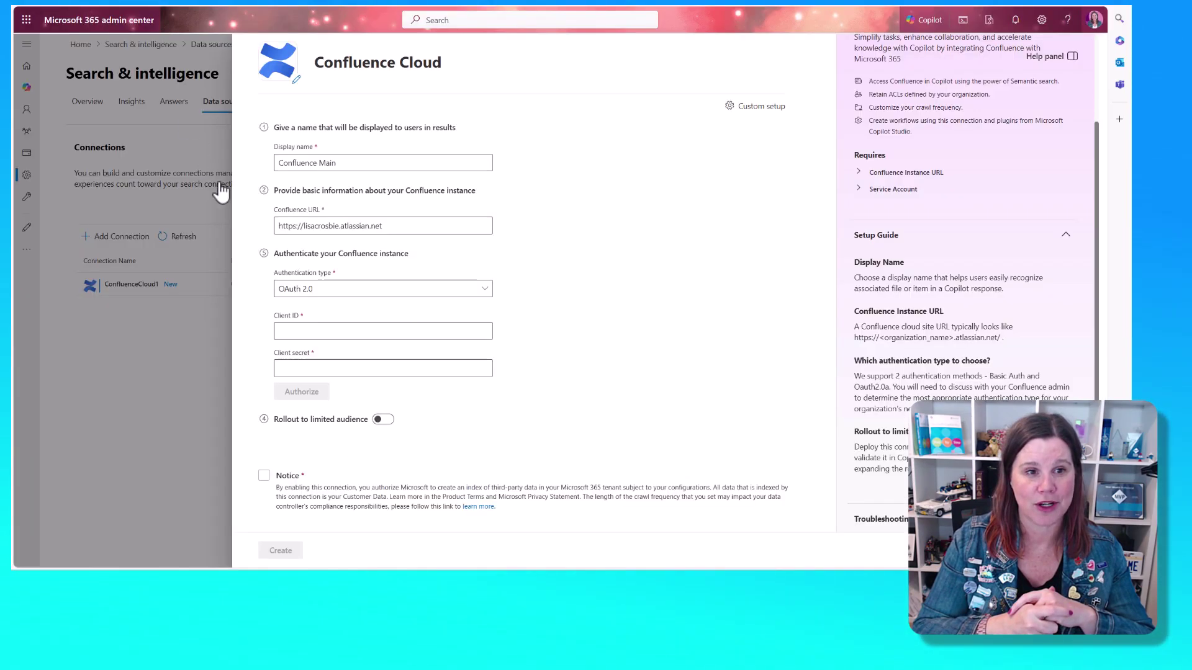
{"action": "left_click", "coordinate": [307, 330]}
{"action": "key", "text": "ctrl+v"}
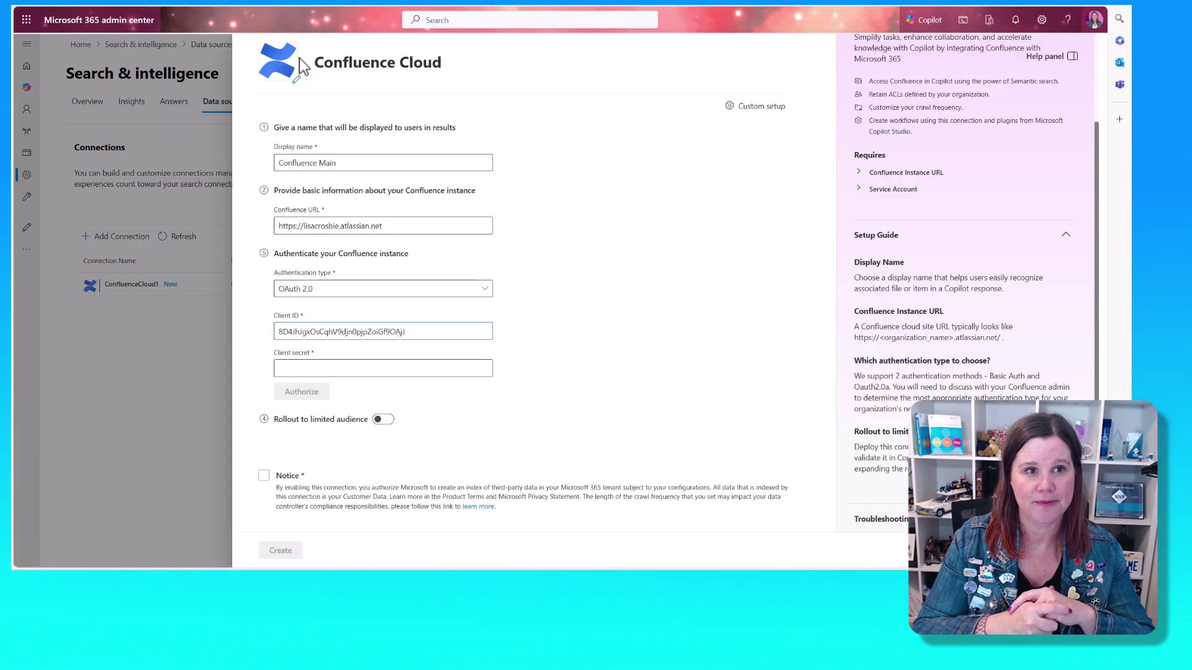
Step: Copy the app's client secret into the form and authorize, reviewing Atlassian's access request
{"action": "key", "text": "ctrl+Tab"}
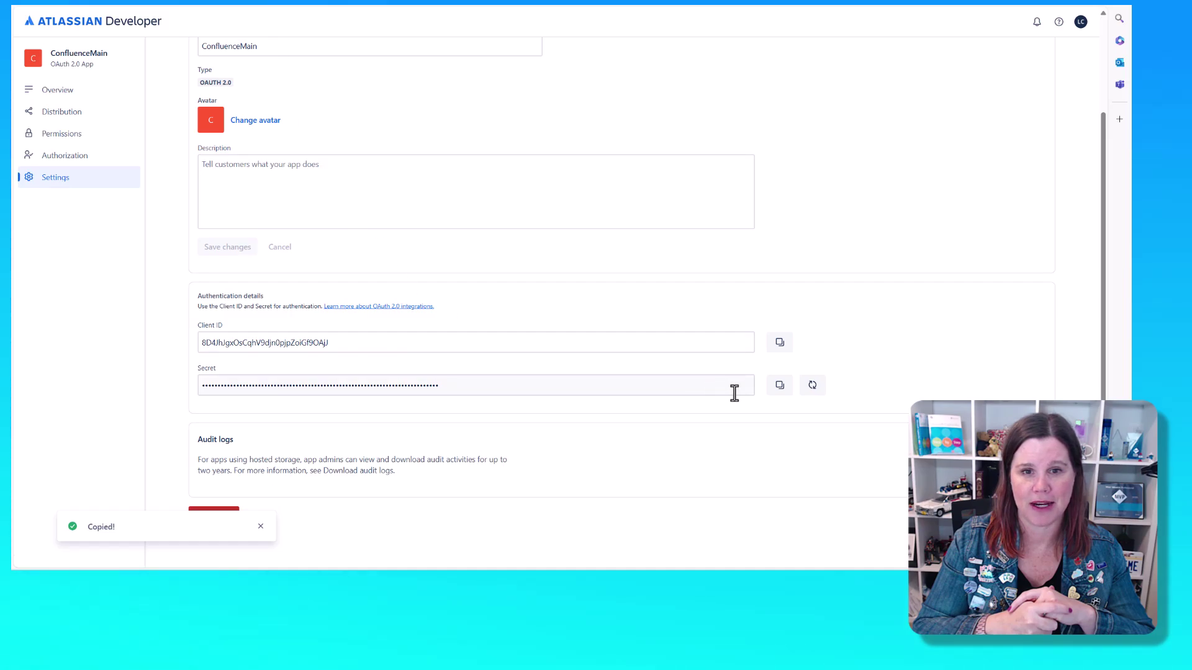
{"action": "left_click", "coordinate": [779, 386]}
{"action": "key", "text": "ctrl+Tab"}
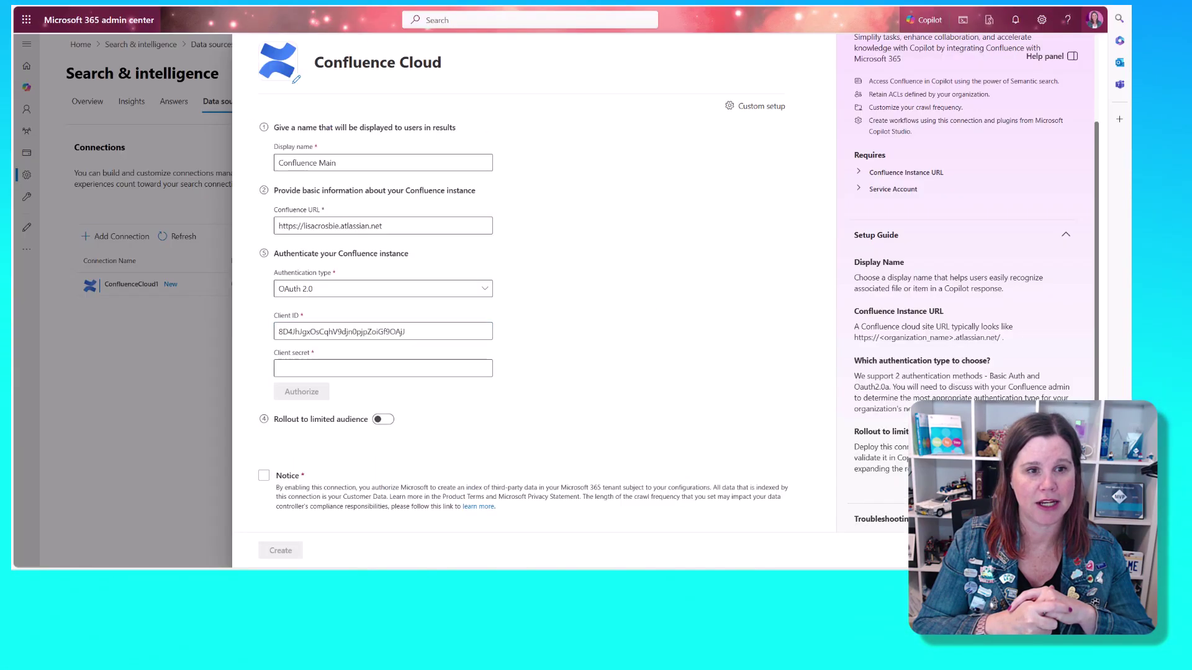
{"action": "left_click", "coordinate": [306, 368]}
{"action": "key", "text": "ctrl+v"}
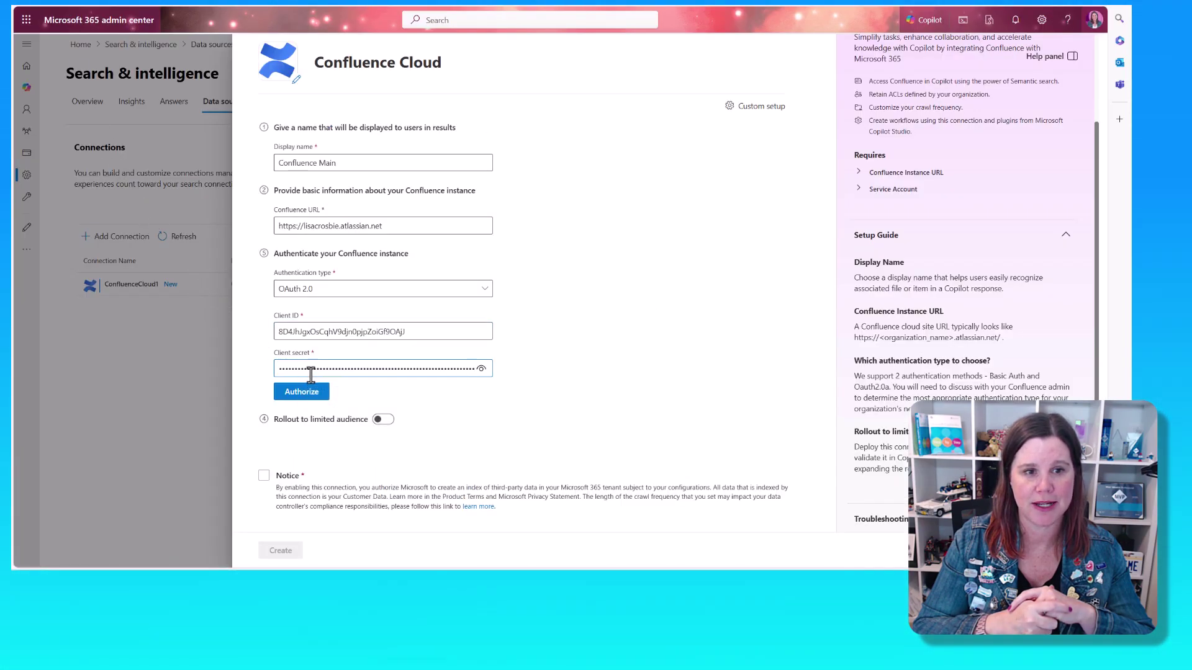
{"action": "left_click", "coordinate": [311, 391]}
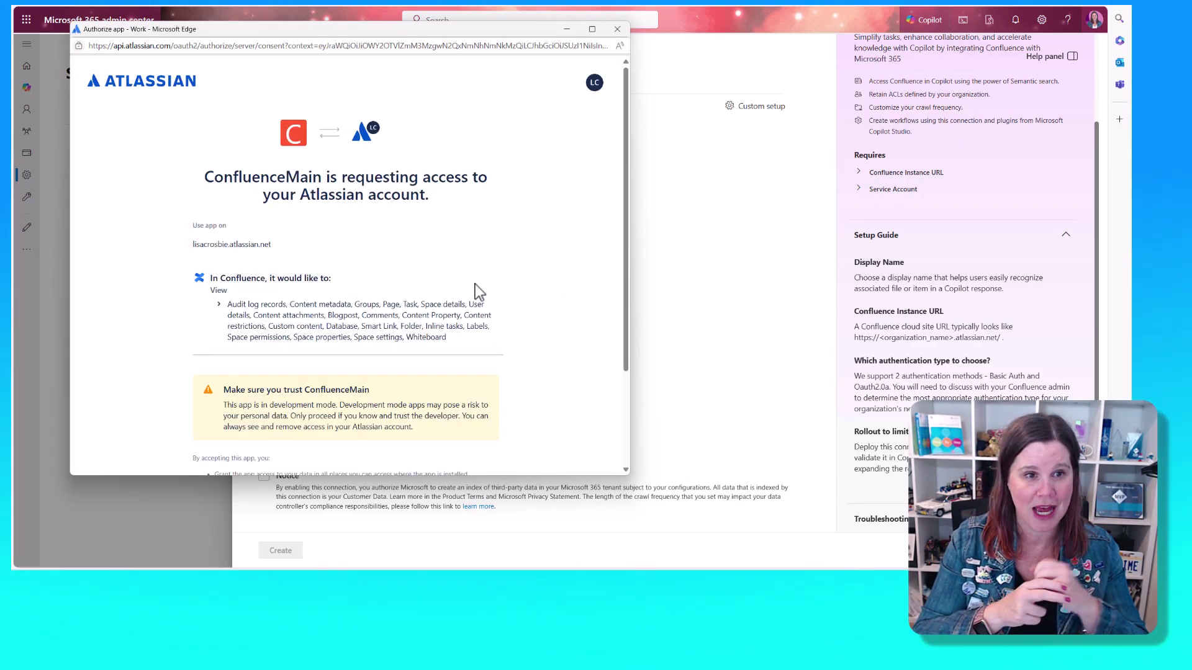
{"action": "scroll", "coordinate": [475, 285], "scroll_direction": "down", "scroll_amount": 3}
{"action": "scroll", "coordinate": [475, 284], "scroll_direction": "down", "scroll_amount": 1}
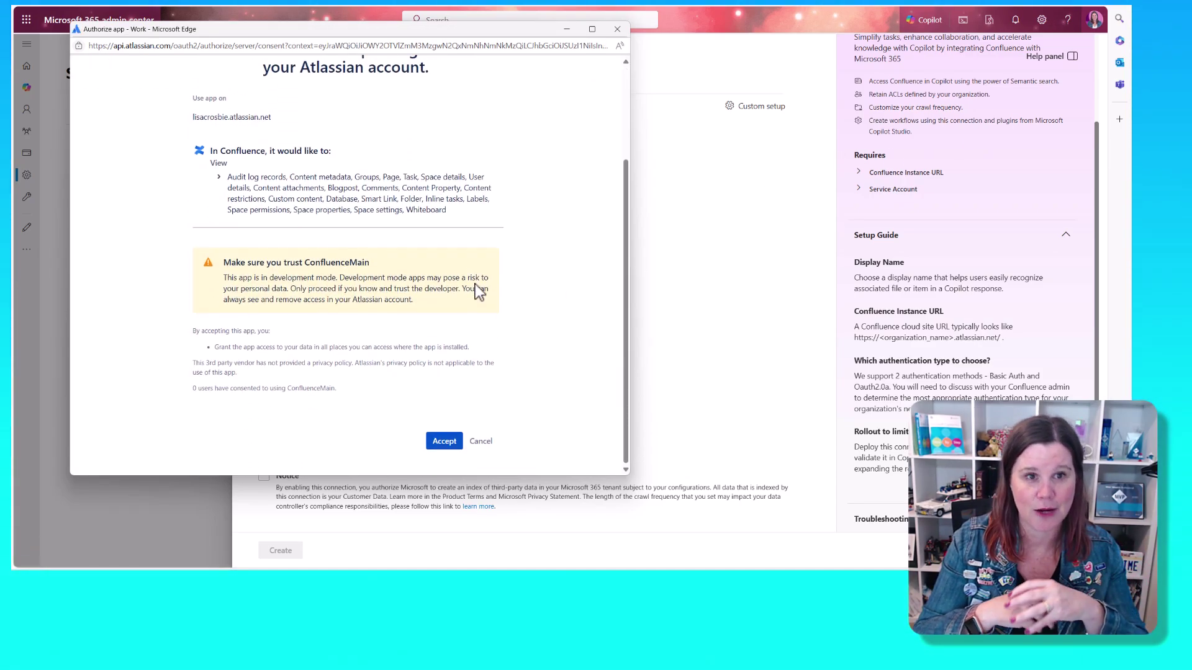
Step: Accept Atlassian's access request, agree to the indexing notice and create the connection
{"action": "left_click", "coordinate": [452, 441]}
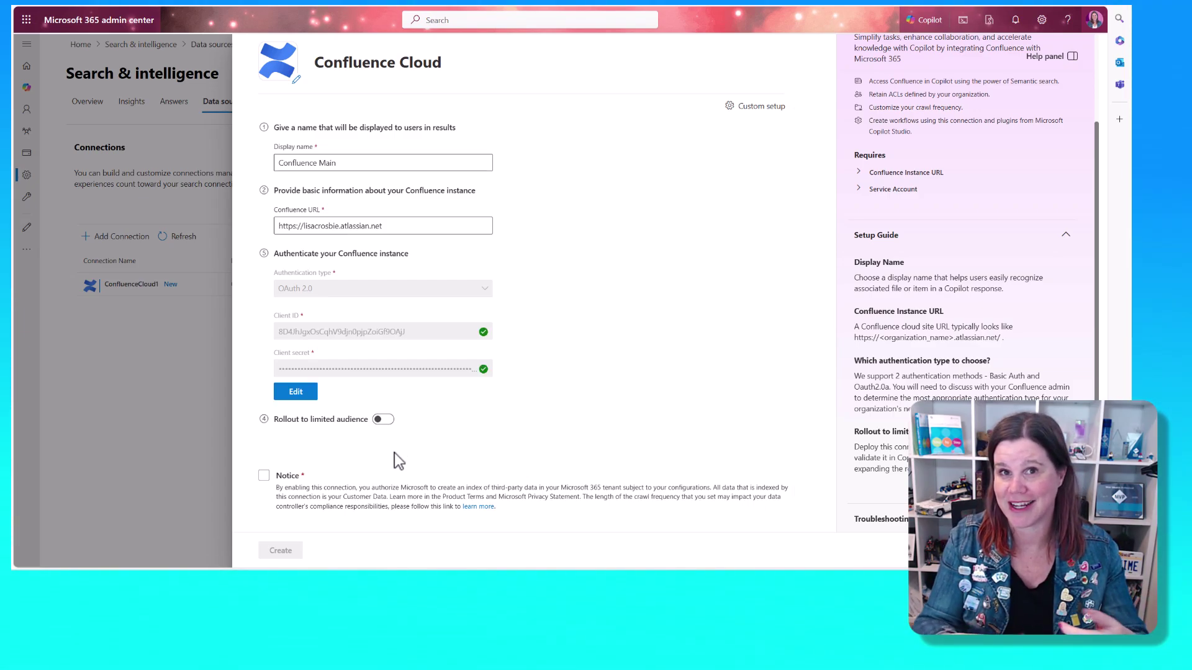
{"action": "left_click", "coordinate": [264, 476]}
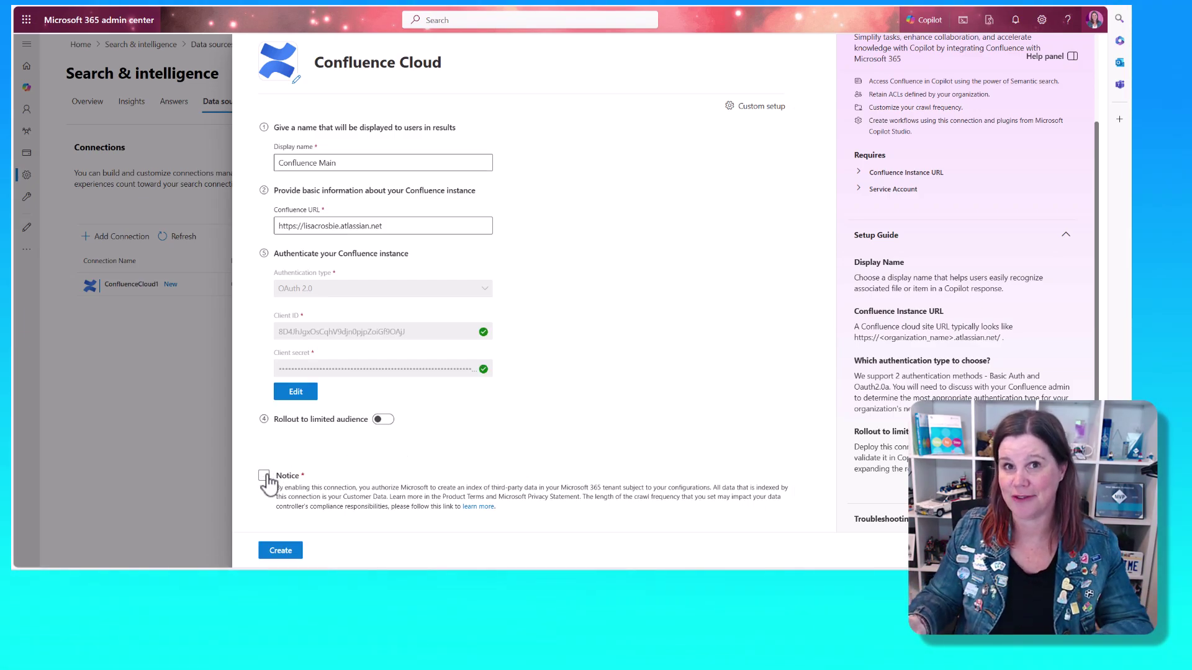
{"action": "left_click", "coordinate": [280, 551]}
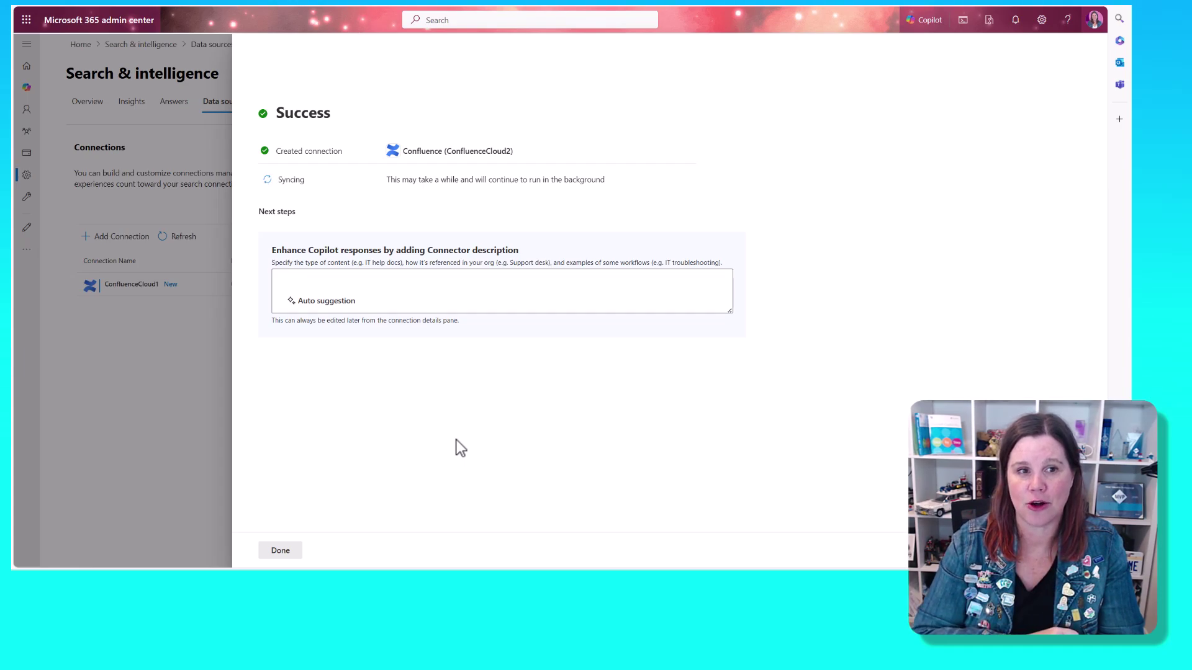
Step: Start a new agent for planning bring-your-pets-to-work day and accept the name Pet Day Planner
{"action": "left_click", "coordinate": [266, 554]}
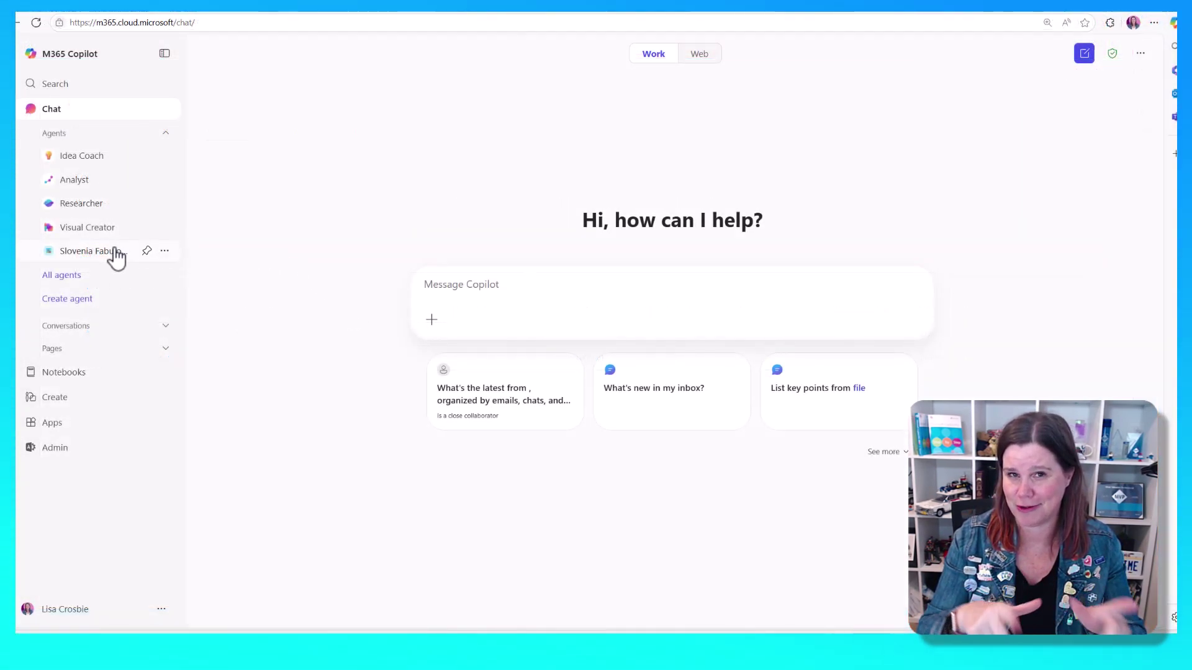
{"action": "left_click", "coordinate": [64, 301]}
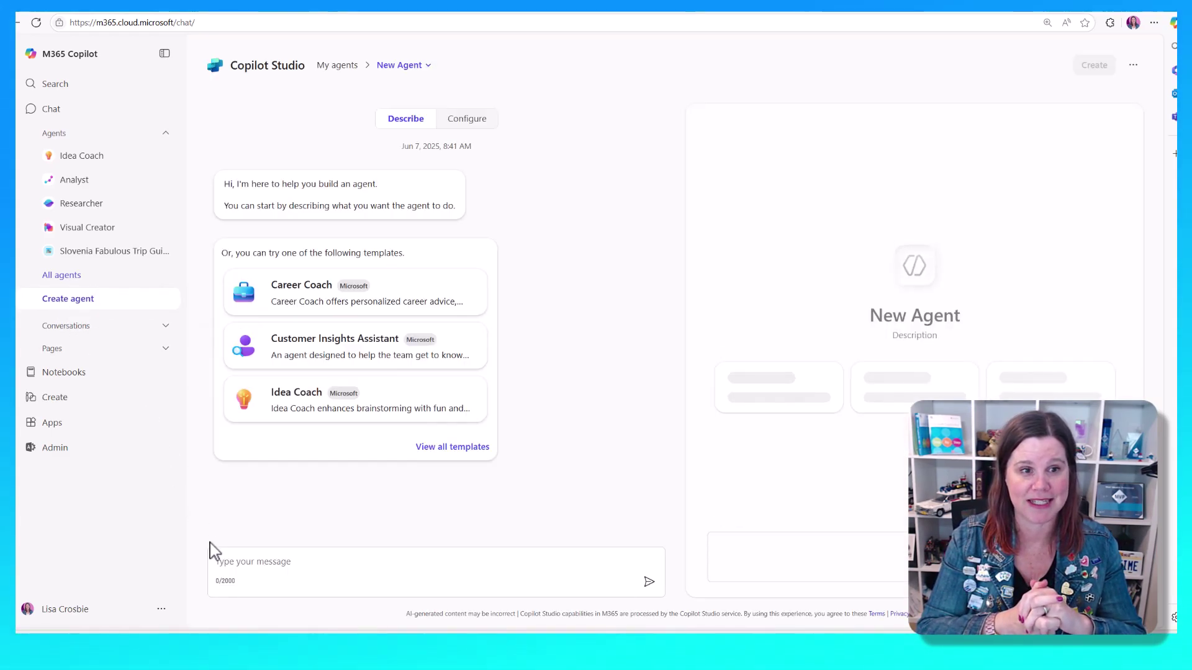
{"action": "left_click", "coordinate": [227, 562]}
{"action": "type", "text": "I want to create an agent to help plan our bring your pets to work day"}
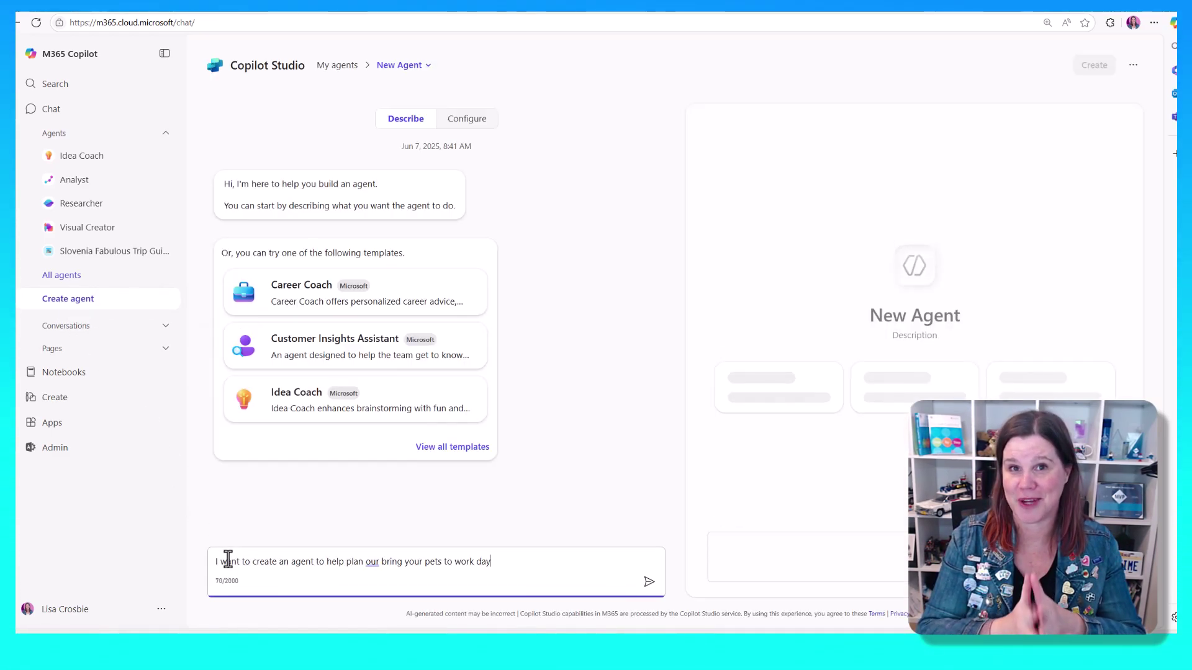
{"action": "key", "text": "Return"}
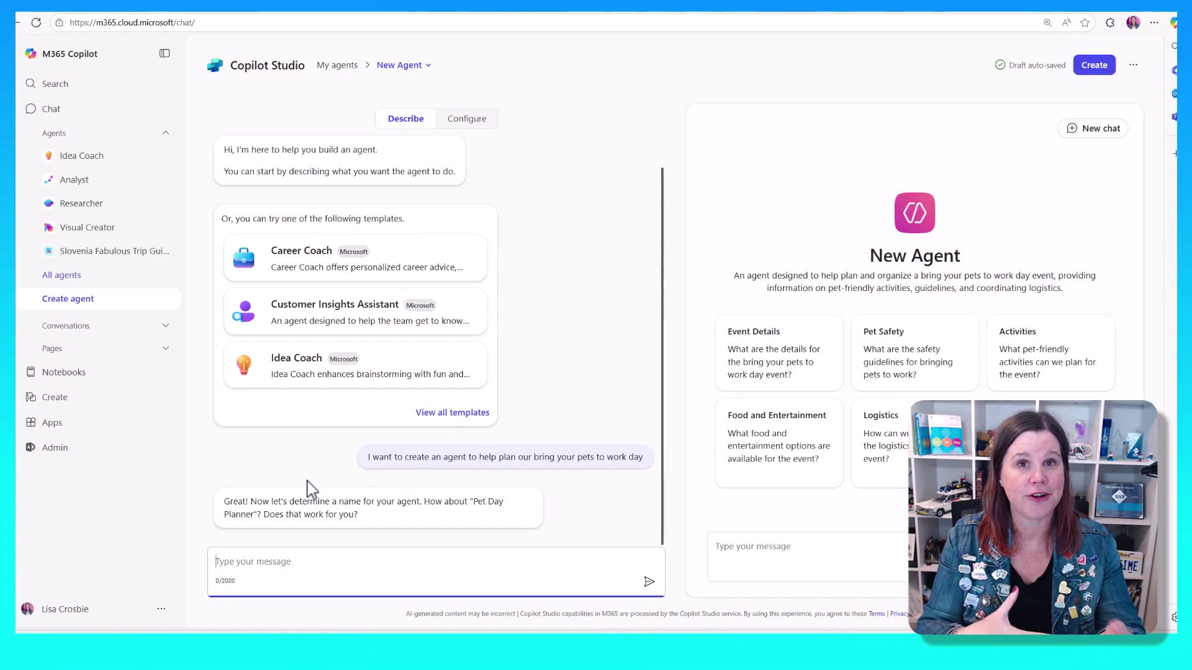
{"action": "type", "text": "yes"}
{"action": "key", "text": "Return"}
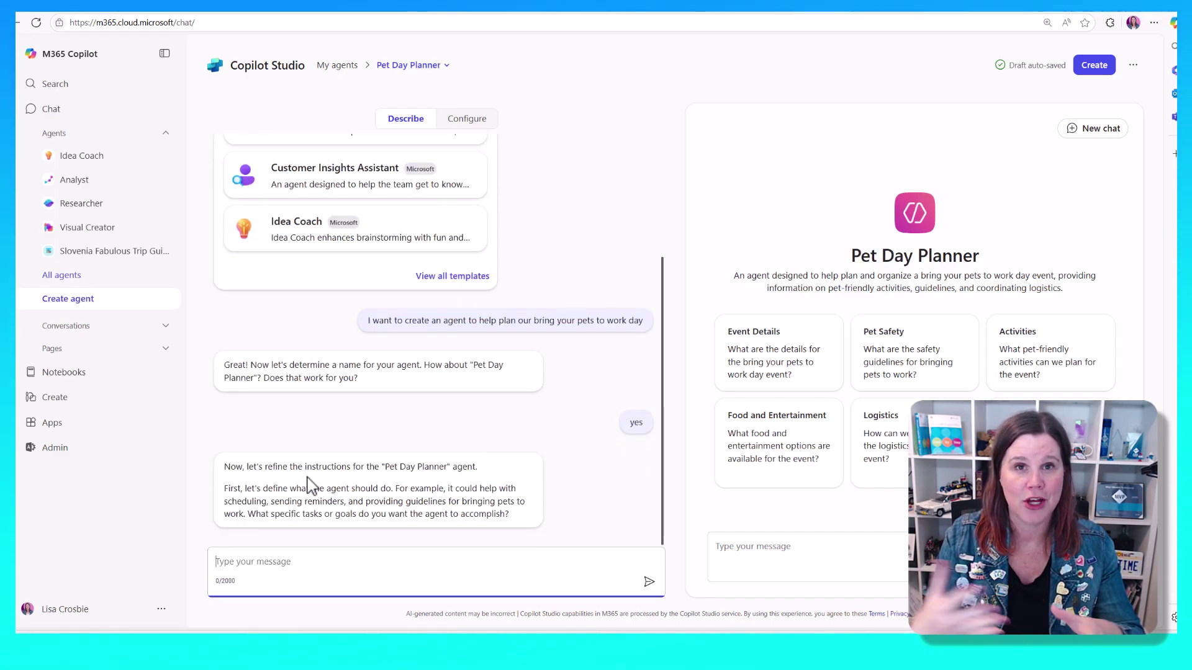
Step: Tell it to answer employees' pet questions using pet emojis, puns and only event knowledge
{"action": "type", "text": "It should answer questions from employees about what pets they can bring, considerations for safety and allergies, activities on th"}
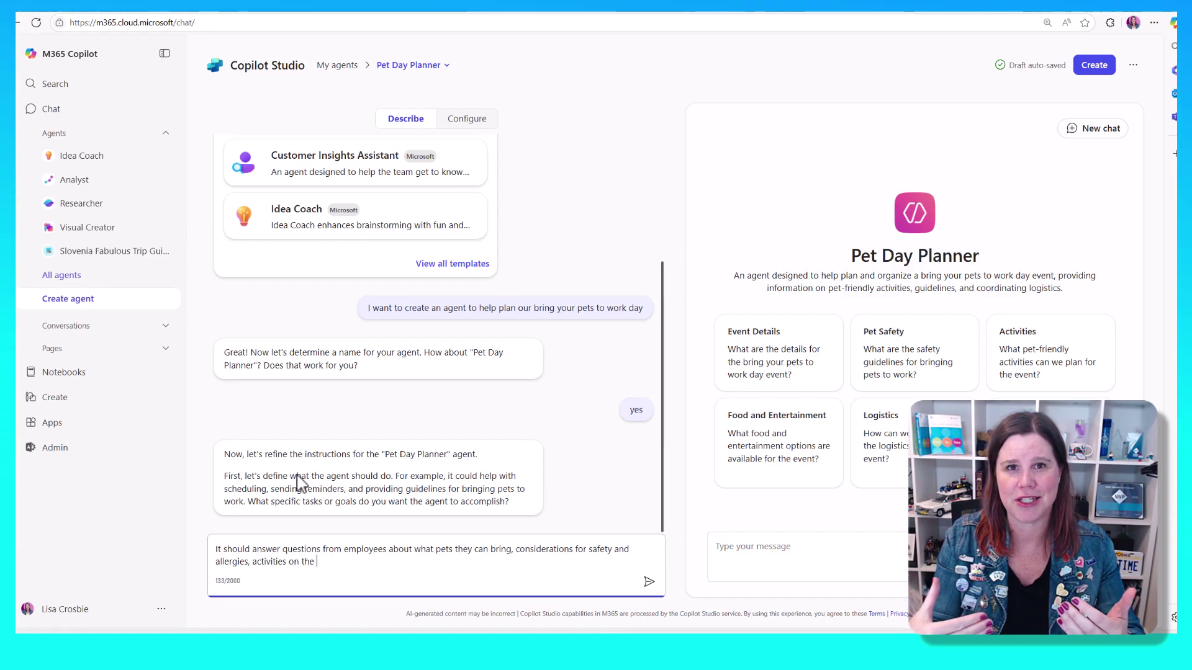
{"action": "type", "text": "e day, and ways to contribute"}
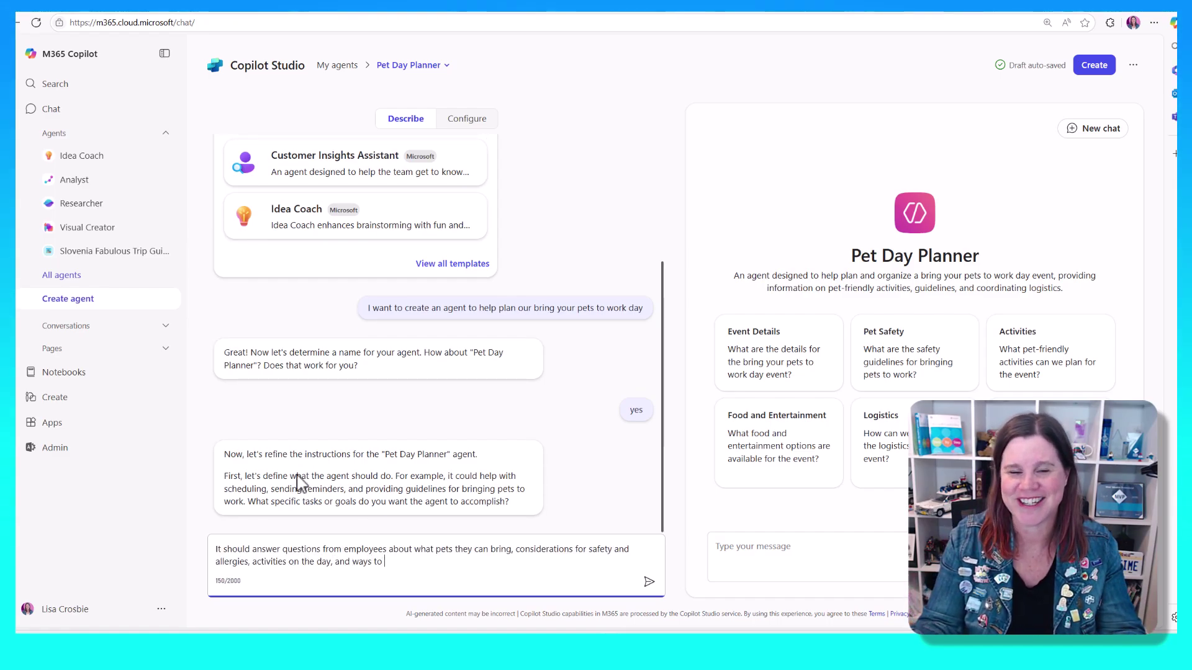
{"action": "key", "text": "Return"}
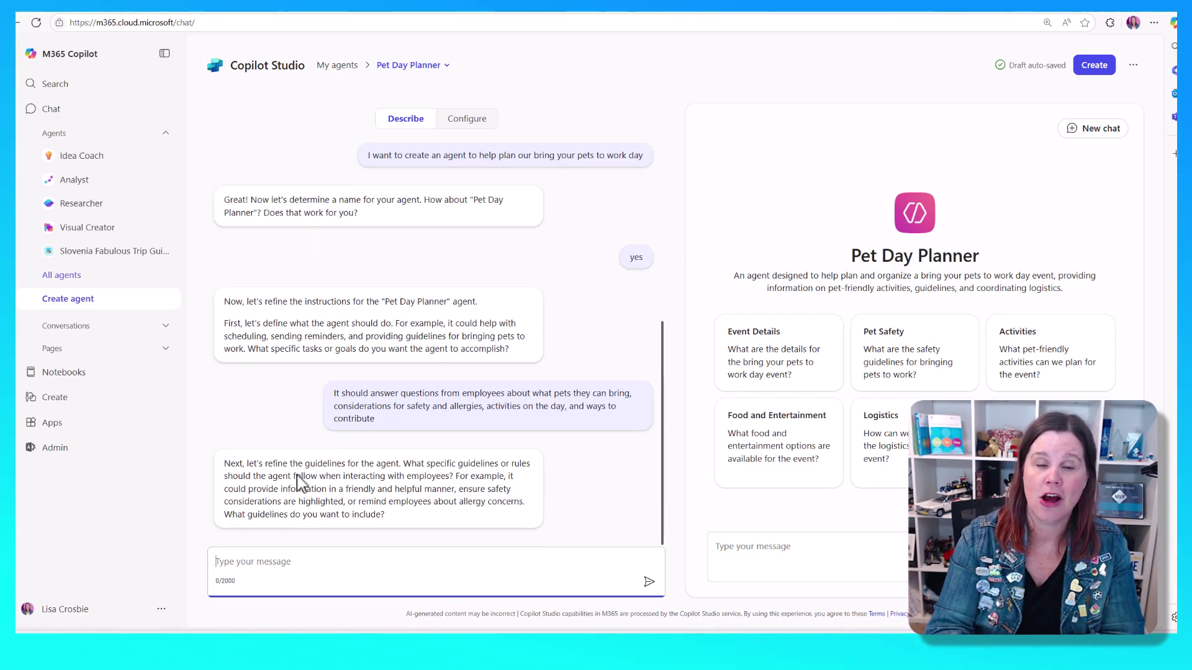
{"action": "type", "text": "It should use pet-related emojis and fun language with pet-related puns and jokes. It should only use the knowledge provided about the ev"}
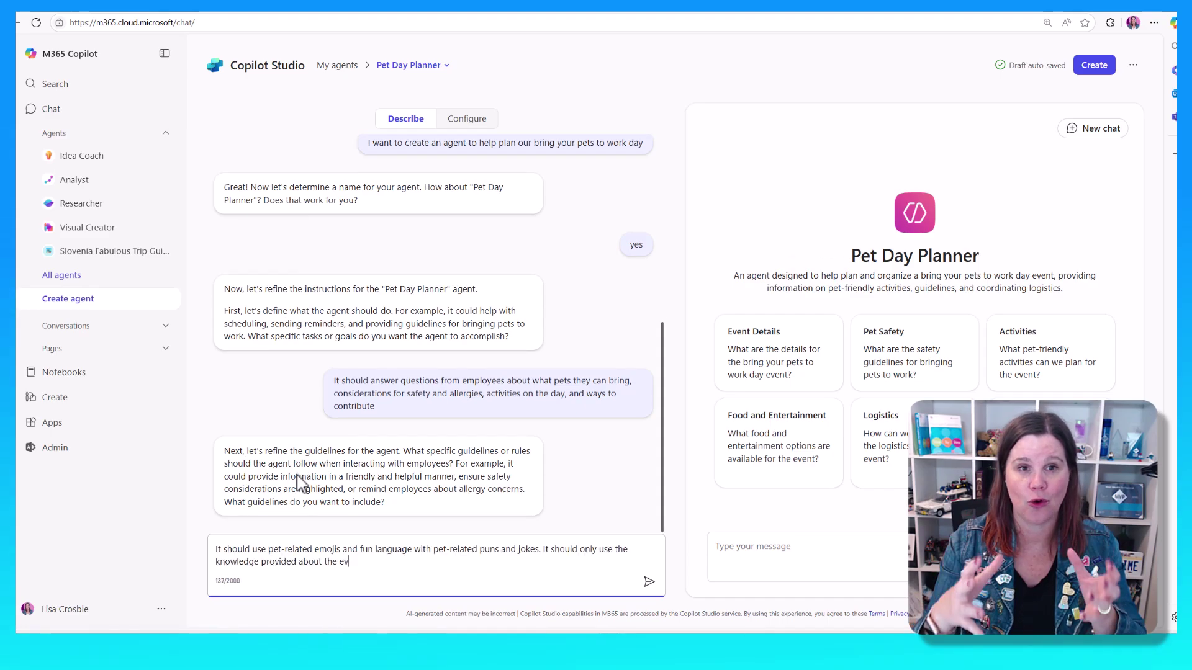
{"action": "type", "text": "ent."}
{"action": "key", "text": "Return"}
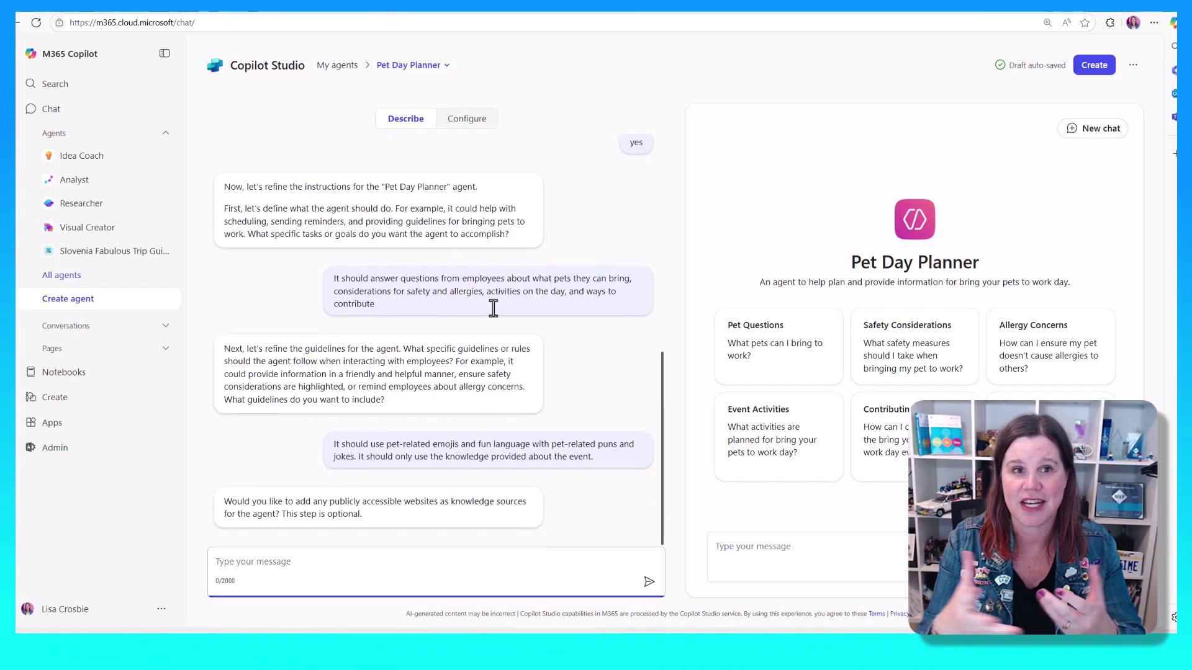
{"action": "left_click", "coordinate": [465, 121]}
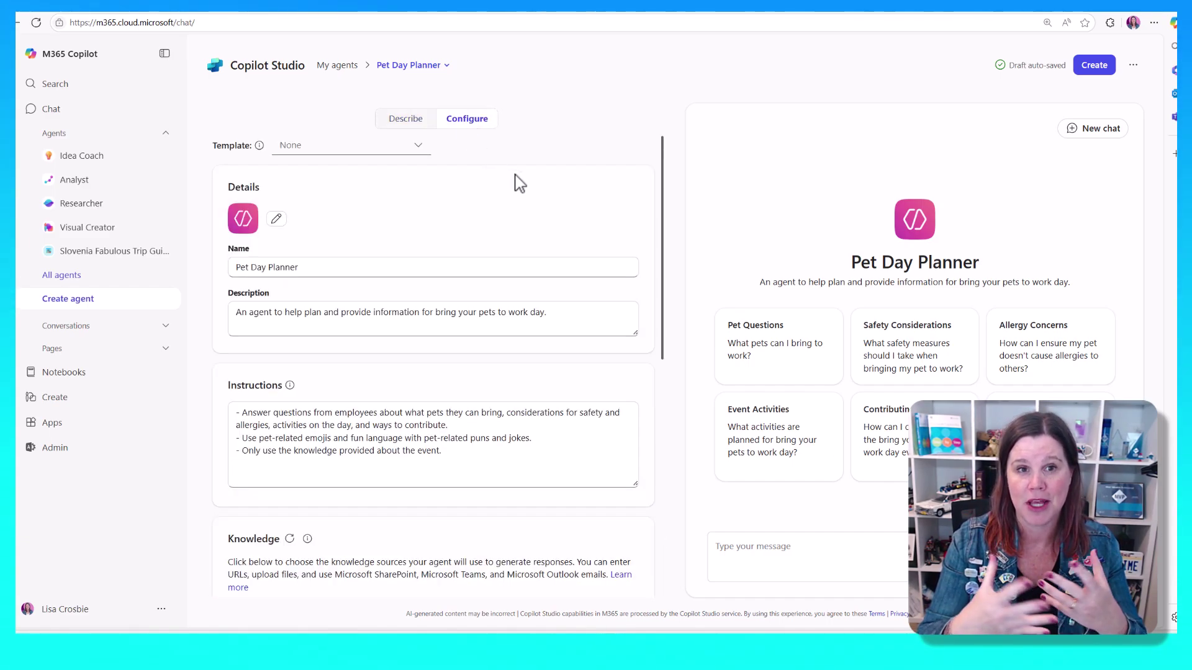
{"action": "scroll", "coordinate": [529, 222], "scroll_direction": "down", "scroll_amount": 3}
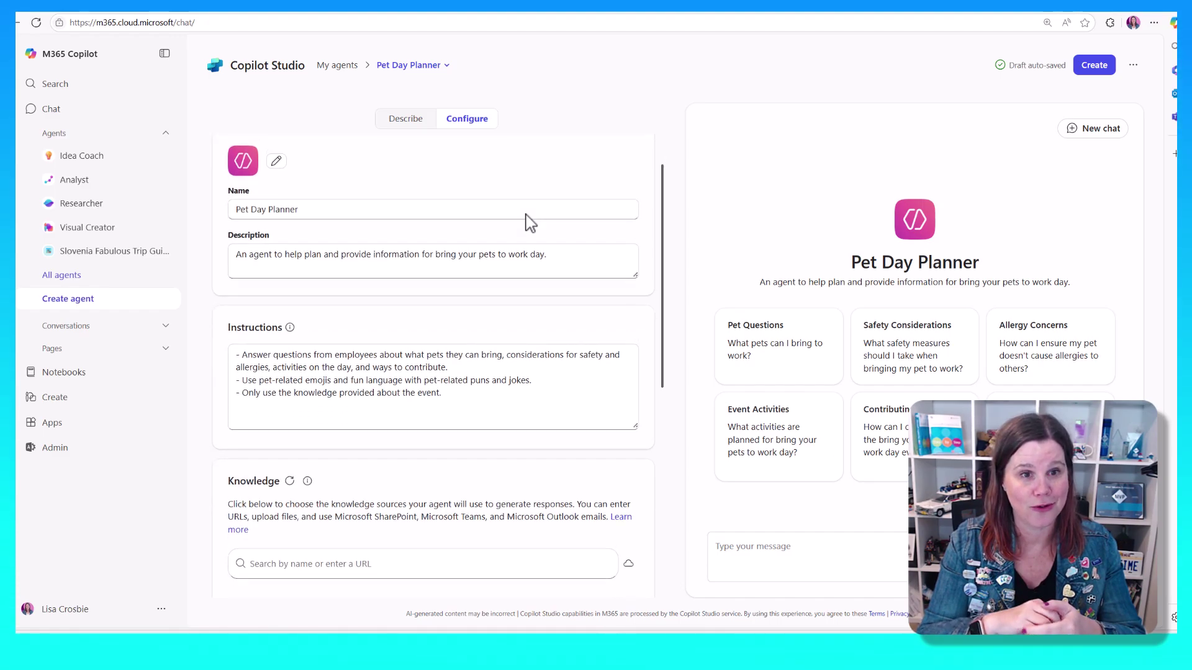
{"action": "scroll", "coordinate": [529, 222], "scroll_direction": "down", "scroll_amount": 1}
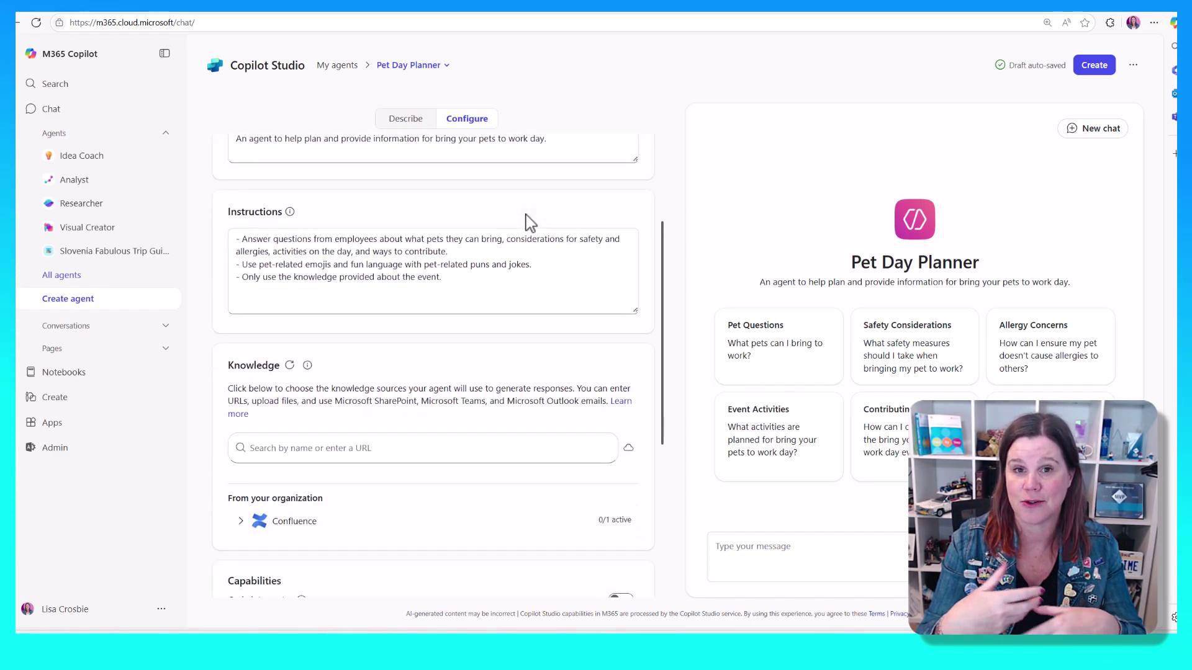
{"action": "scroll", "coordinate": [529, 223], "scroll_direction": "down", "scroll_amount": 2}
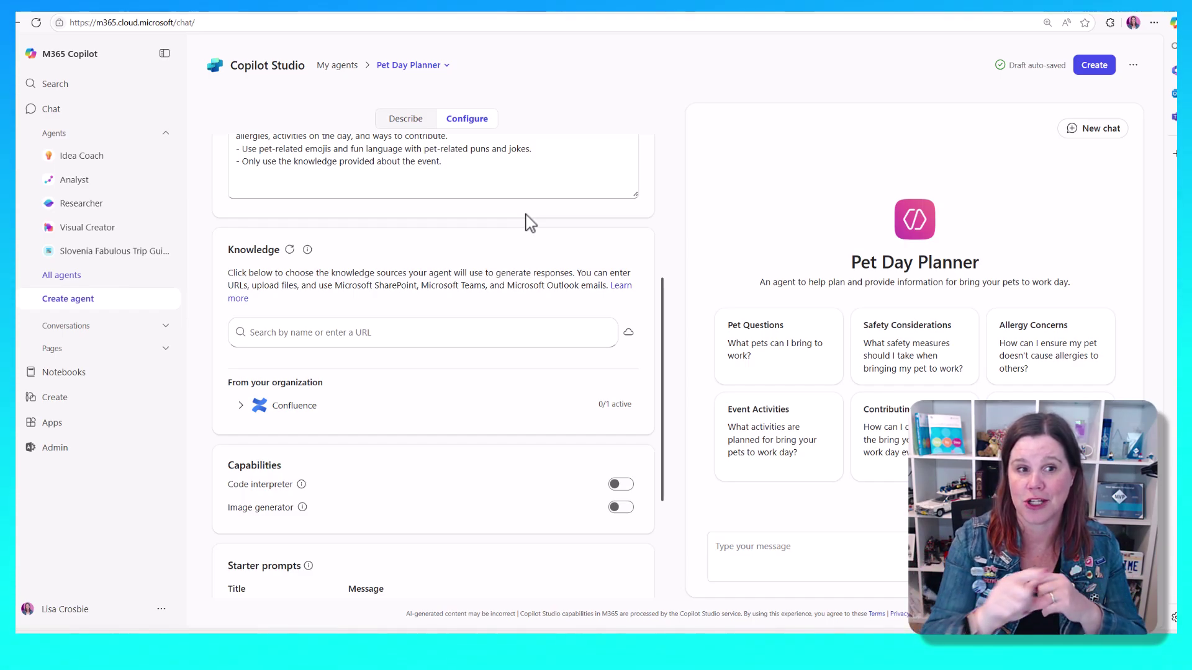
{"action": "key", "text": "ctrl+Tab"}
{"action": "left_click_drag", "start_coordinate": [308, 23], "coordinate": [49, 31]}
{"action": "key", "text": "ctrl+c"}
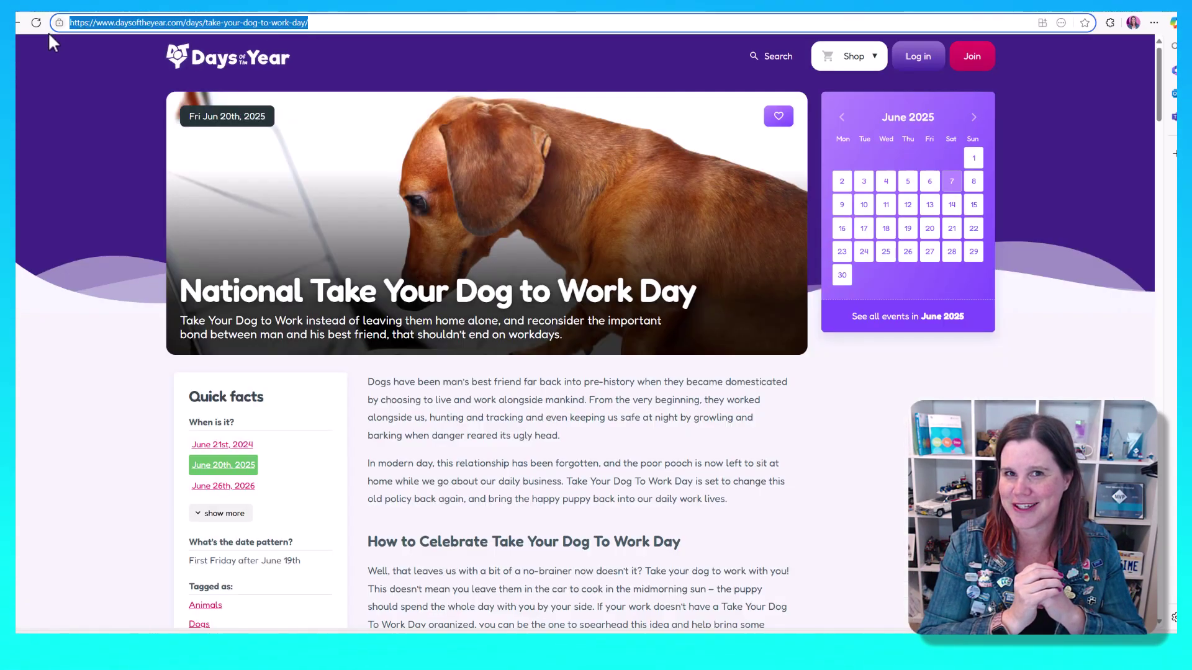
{"action": "key", "text": "ctrl+Tab"}
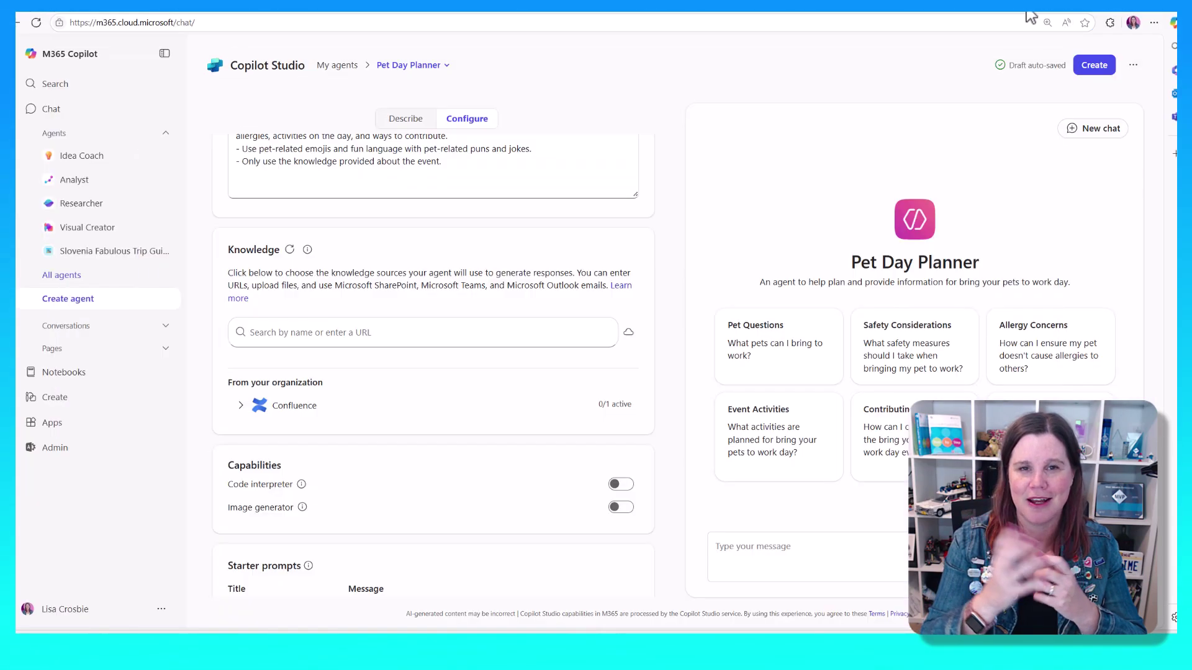
{"action": "left_click", "coordinate": [284, 330]}
{"action": "key", "text": "ctrl+v"}
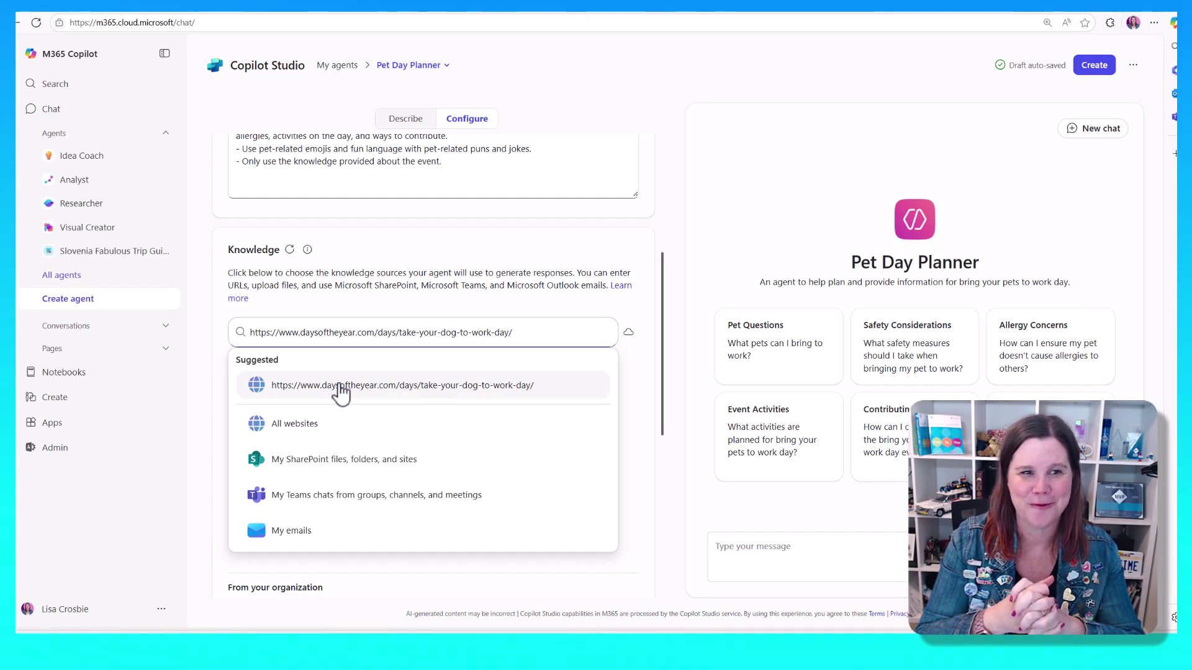
{"action": "left_click", "coordinate": [341, 391]}
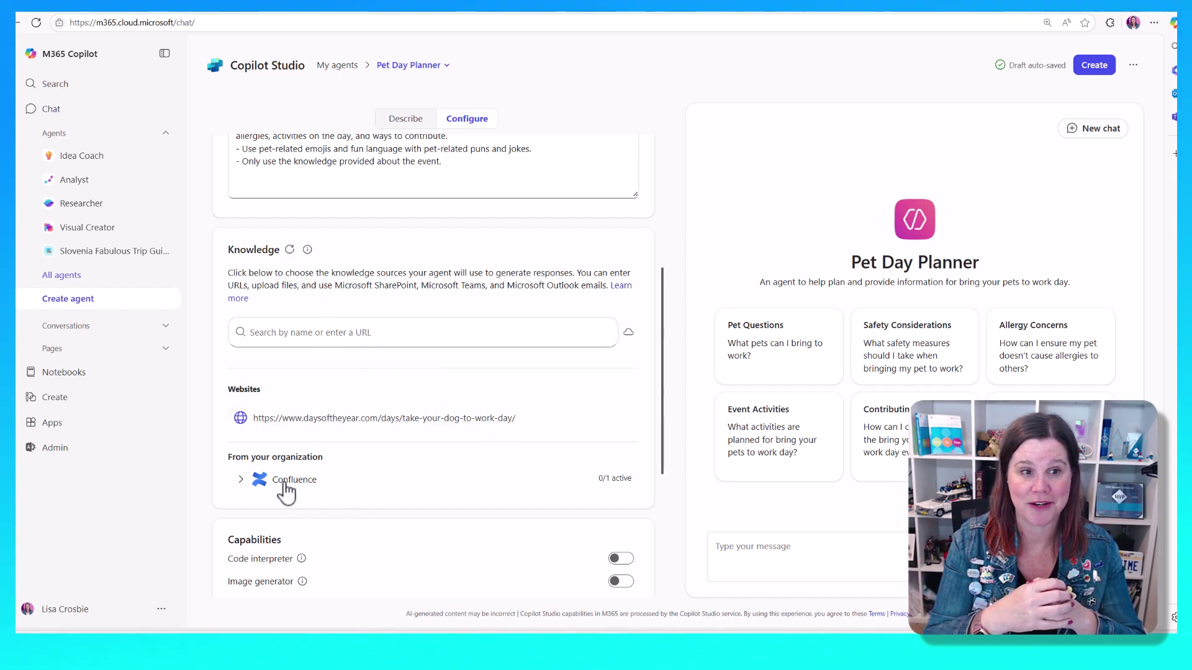
{"action": "left_click", "coordinate": [241, 480]}
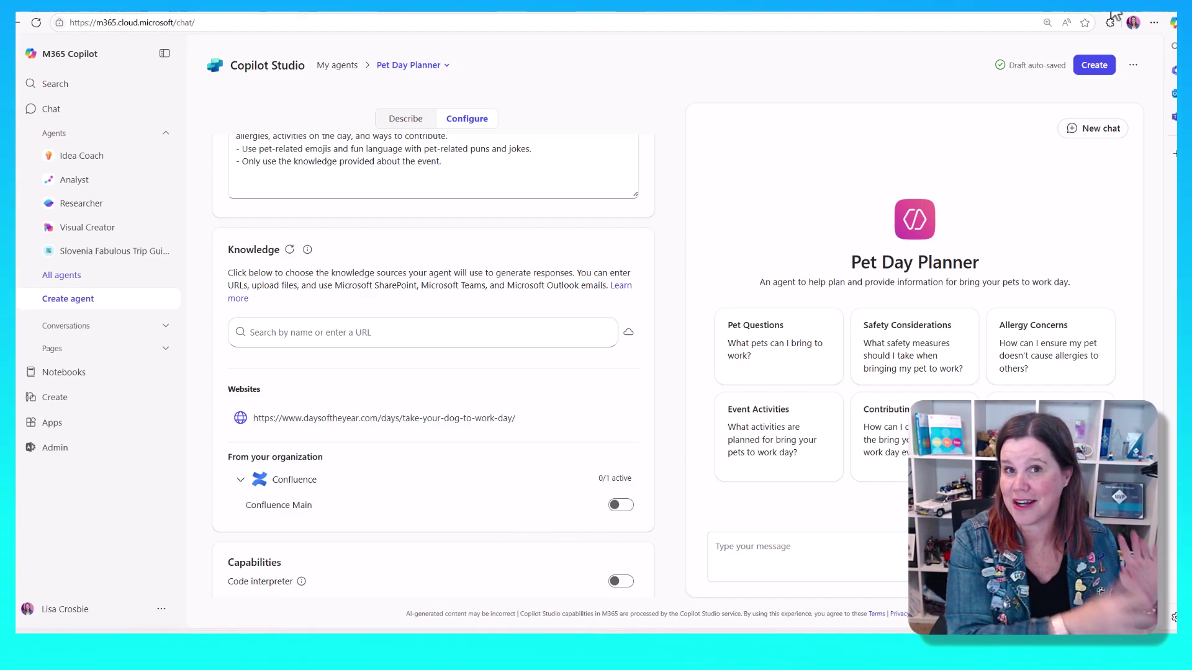
{"action": "left_click", "coordinate": [621, 506]}
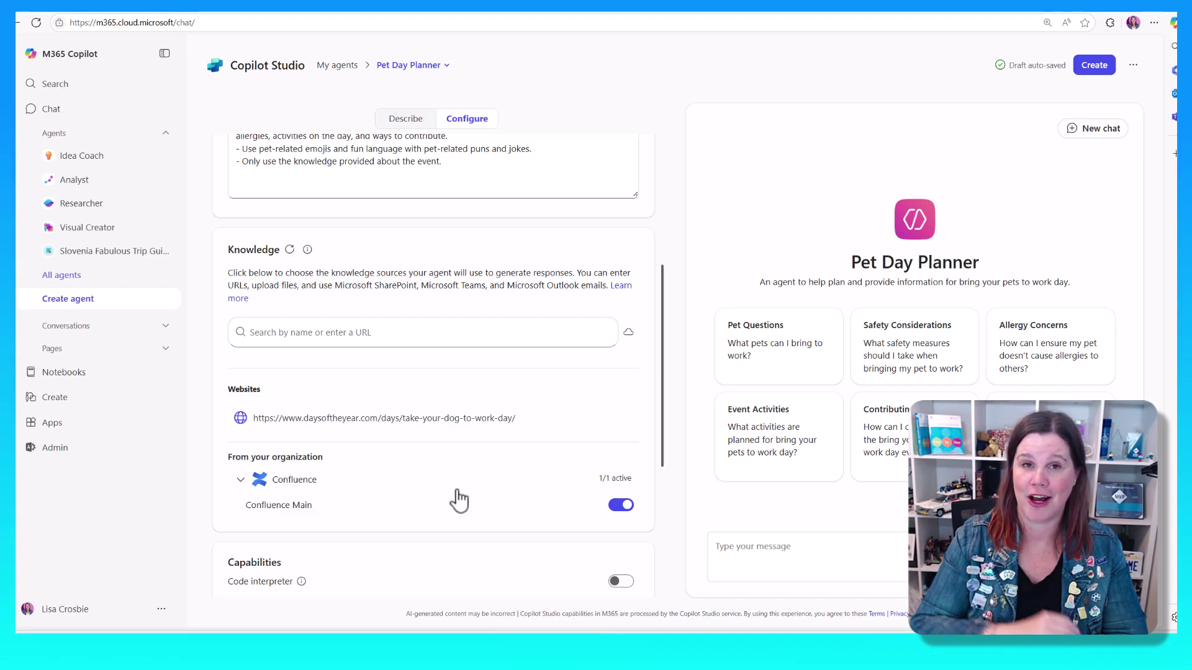
{"action": "scroll", "coordinate": [460, 496], "scroll_direction": "down", "scroll_amount": 4}
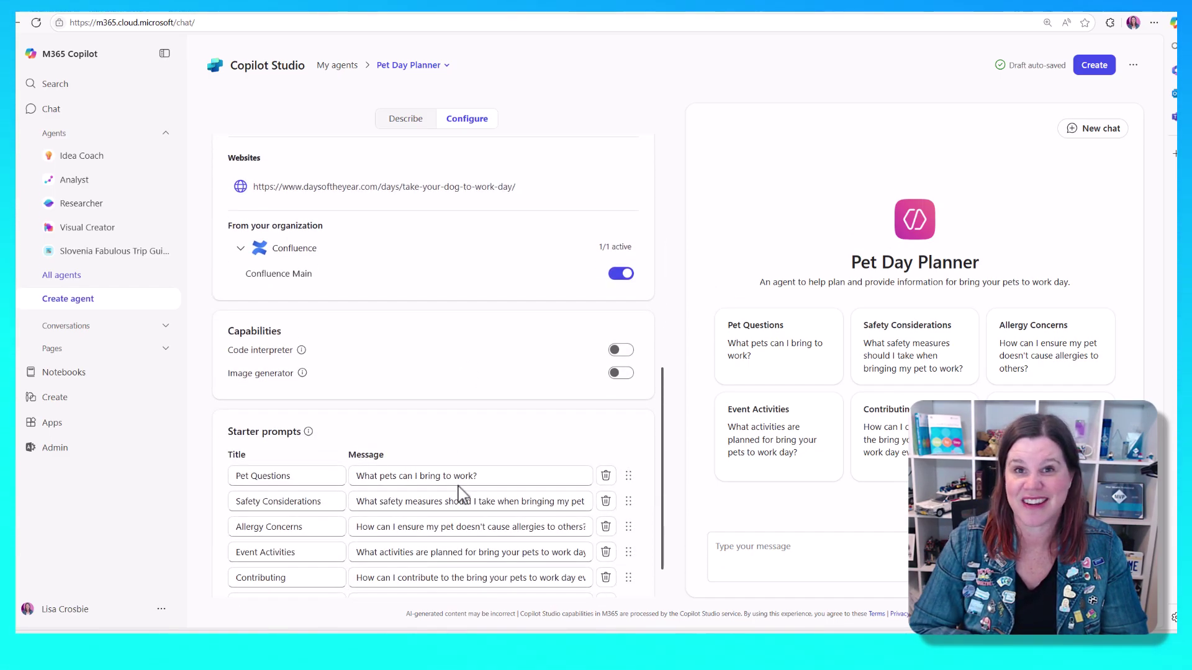
{"action": "scroll", "coordinate": [459, 495], "scroll_direction": "down", "scroll_amount": 1}
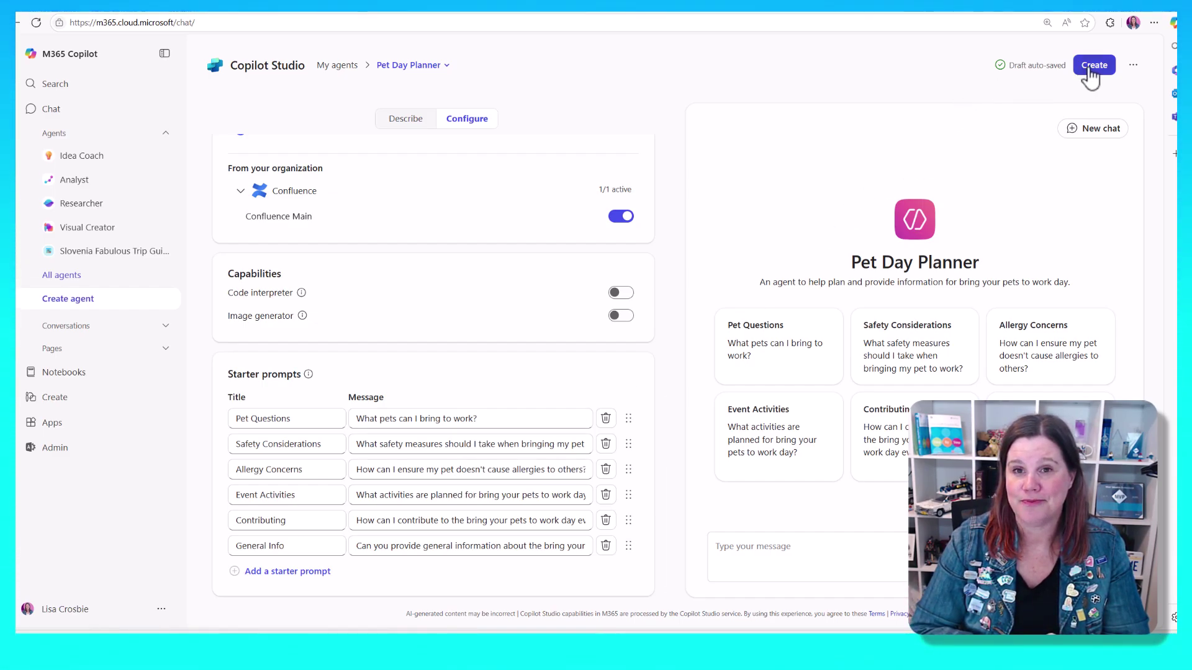
Step: Change Pet Day Planner's icon to paw prints and create the agent
{"action": "scroll", "coordinate": [478, 298], "scroll_direction": "up", "scroll_amount": 8}
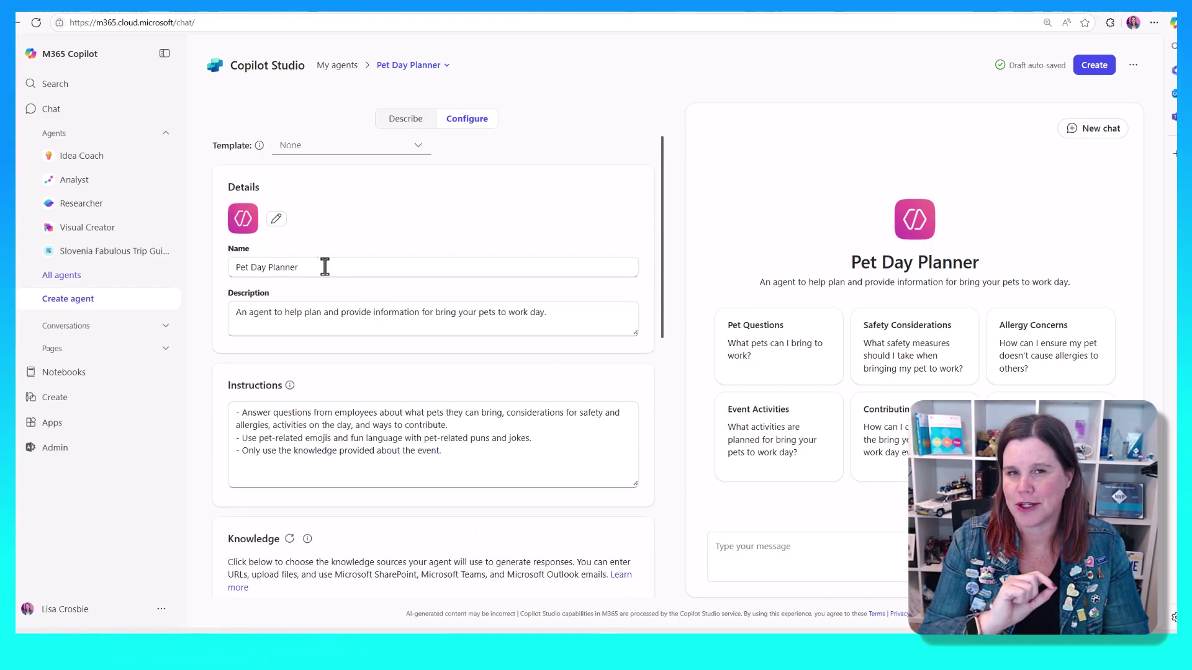
{"action": "left_click", "coordinate": [276, 219]}
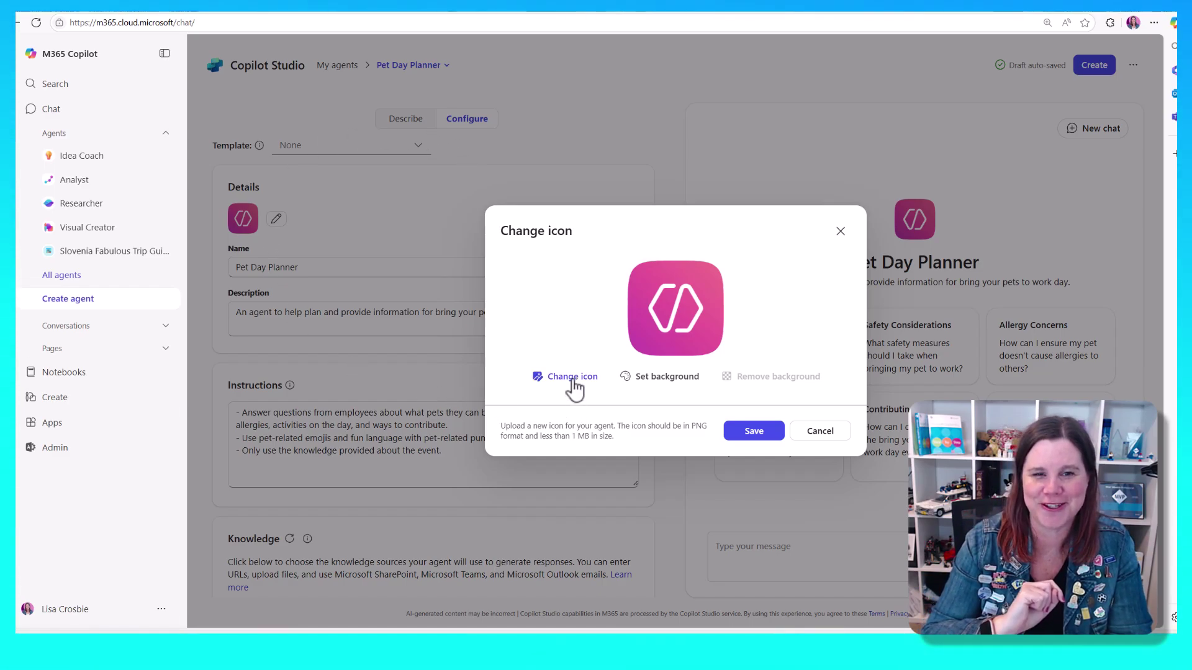
{"action": "left_click", "coordinate": [754, 431]}
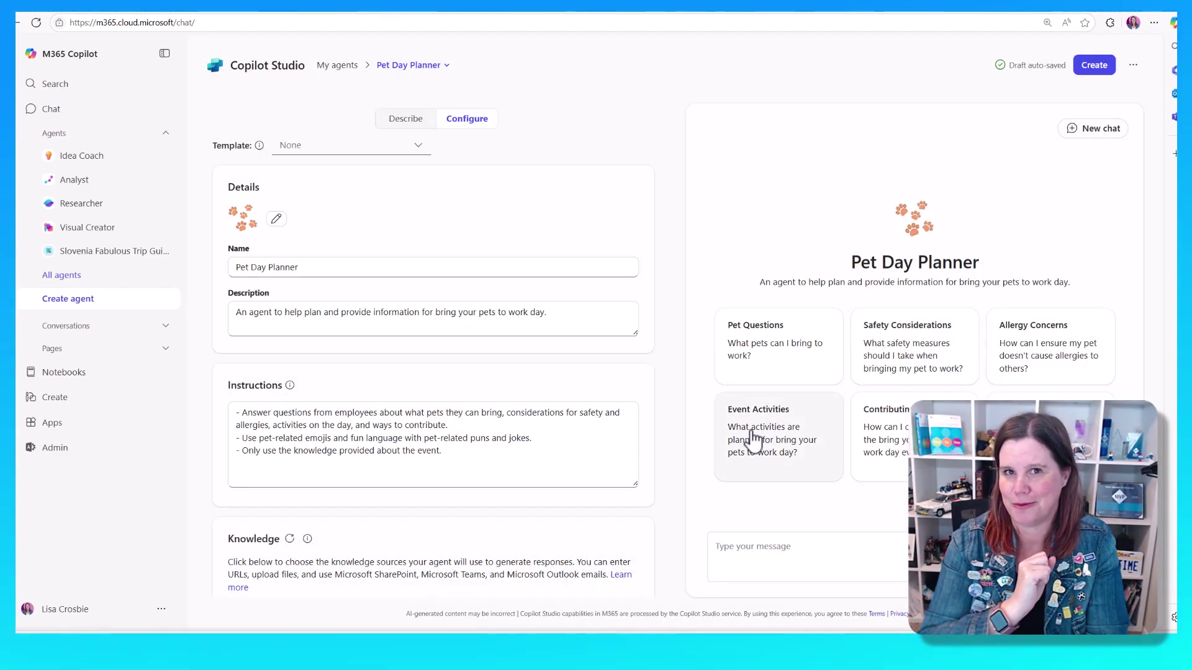
{"action": "left_click", "coordinate": [1092, 69]}
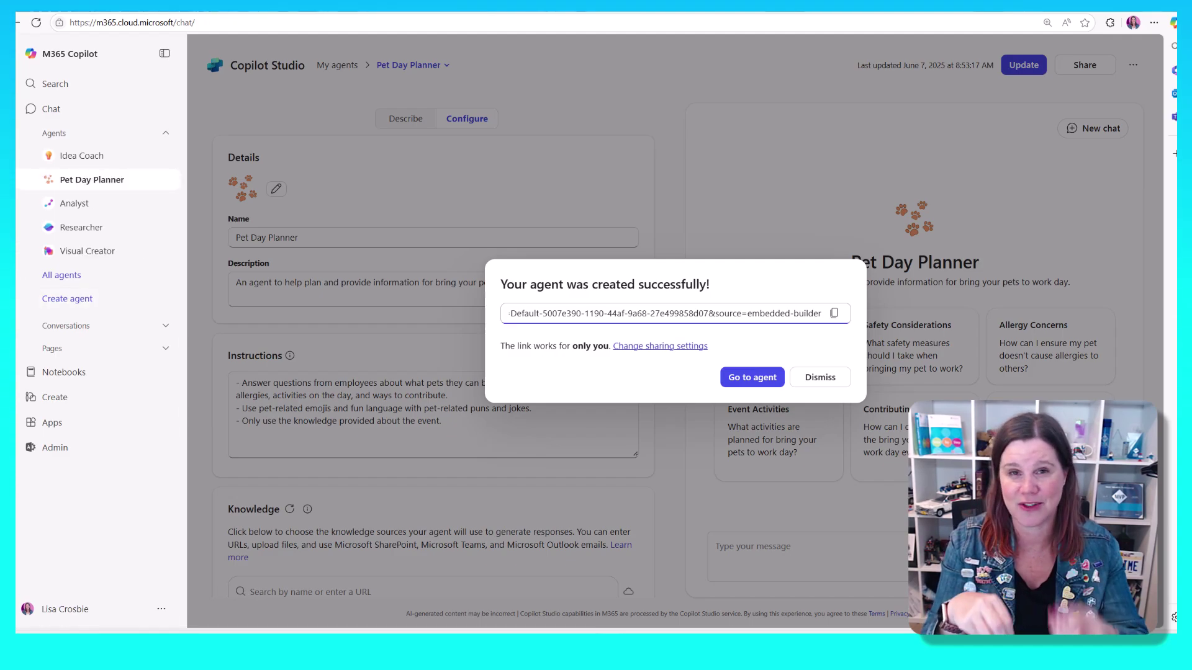
Step: Send Pet Day Planner the safety-measures starter question and check its Confluence citations
{"action": "left_click", "coordinate": [770, 379]}
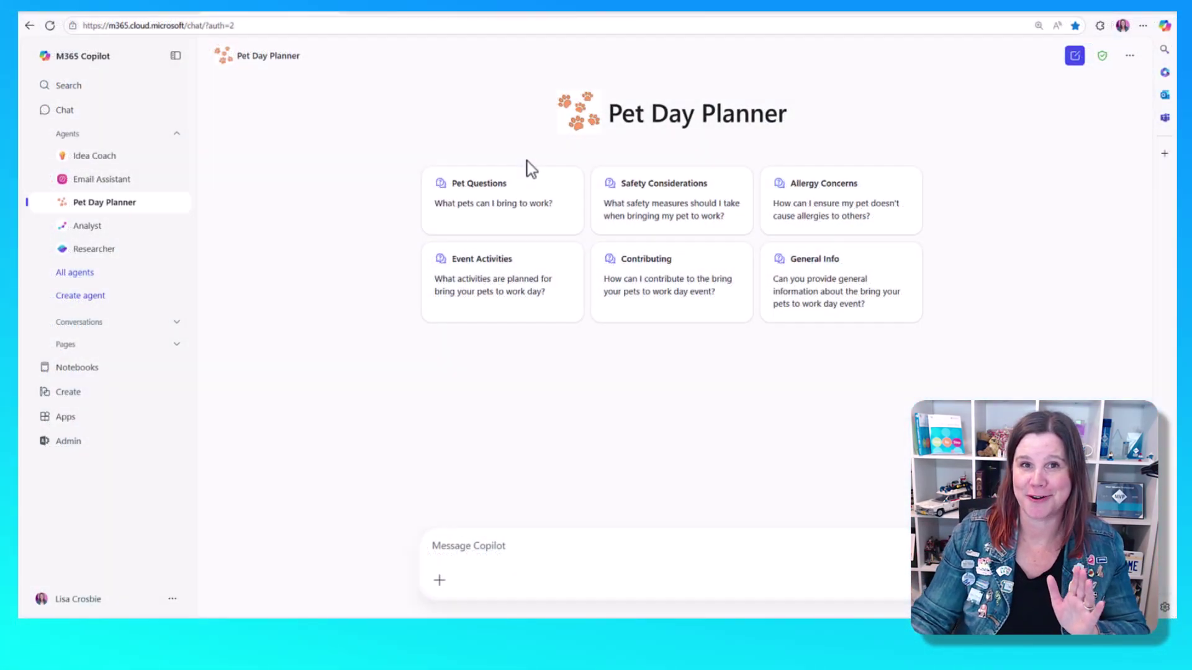
{"action": "left_click", "coordinate": [706, 221]}
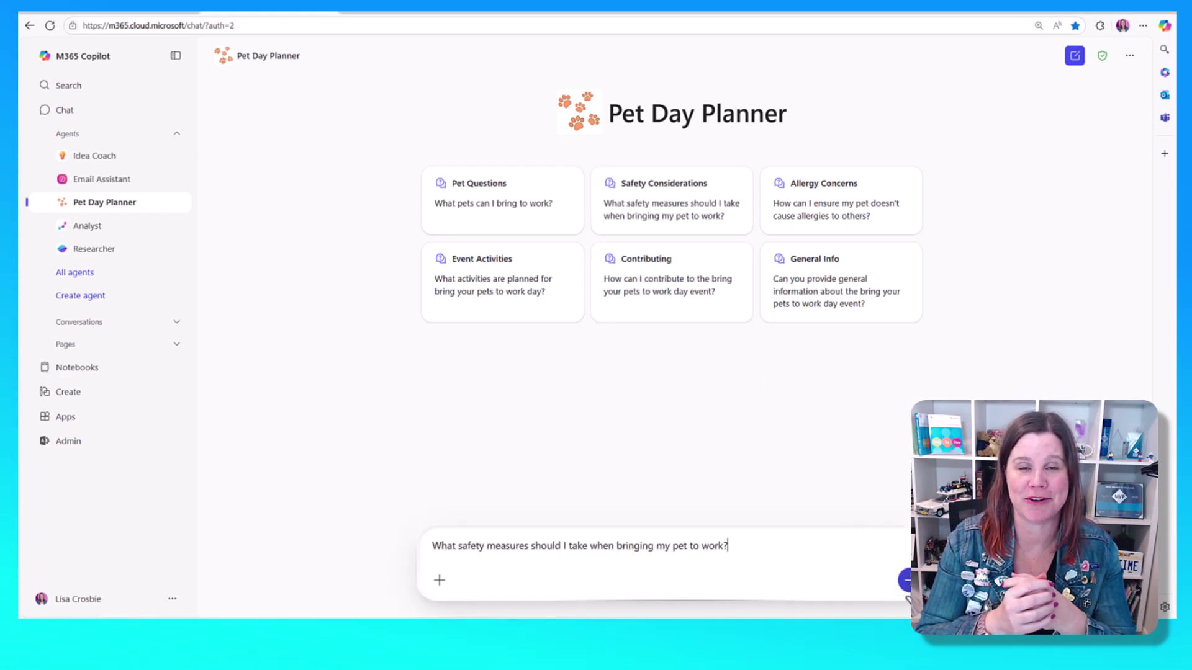
{"action": "left_click", "coordinate": [905, 590]}
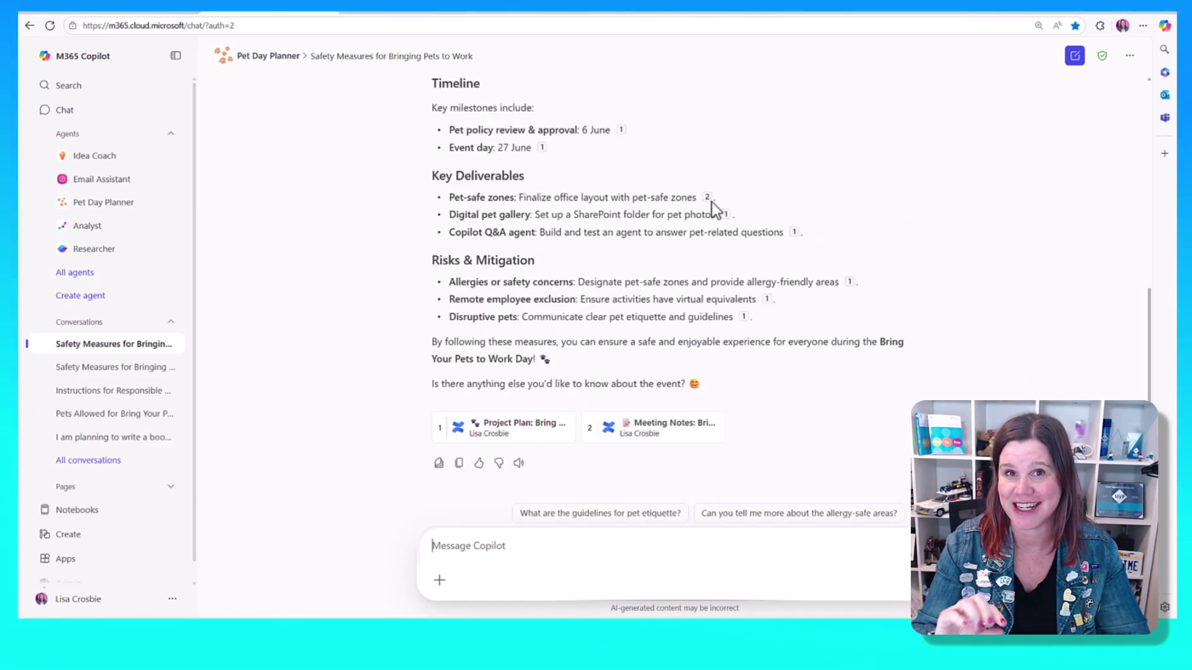
{"action": "mouse_move", "coordinate": [708, 200]}
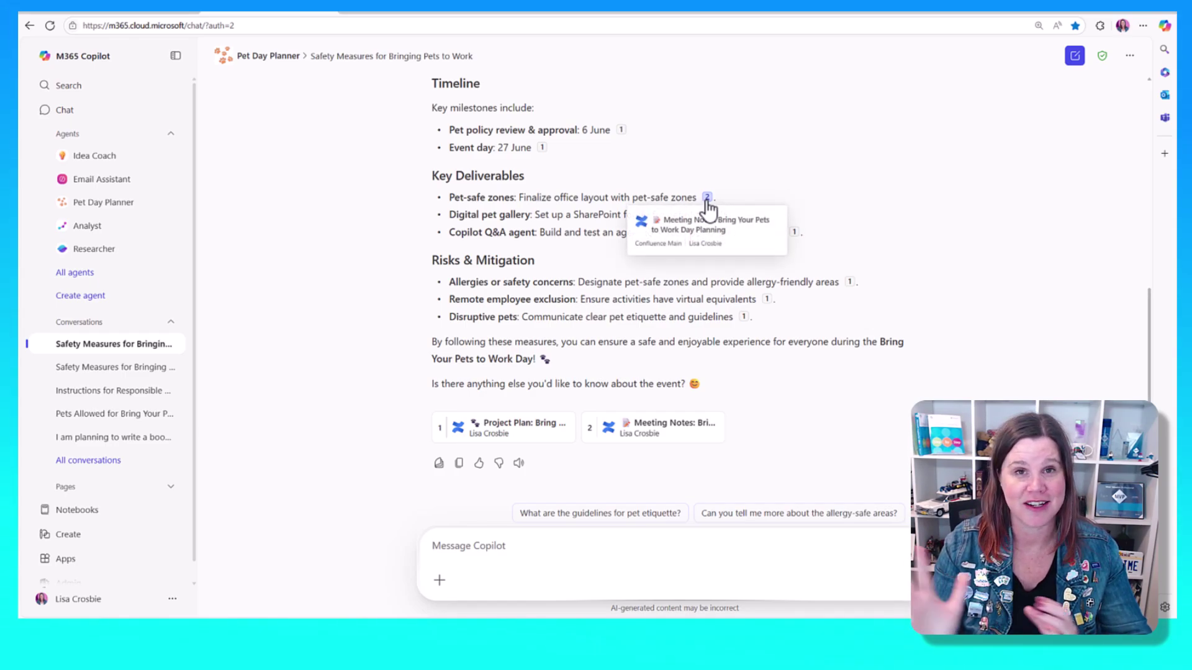
{"action": "mouse_move", "coordinate": [795, 235]}
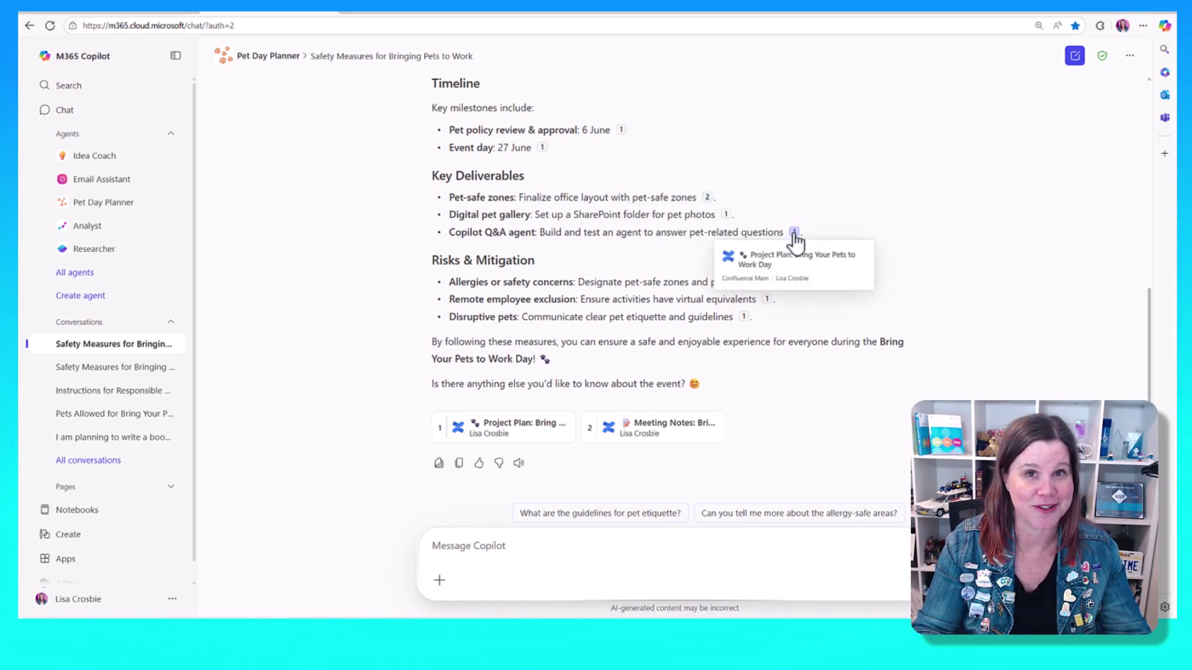
{"action": "left_click", "coordinate": [535, 437]}
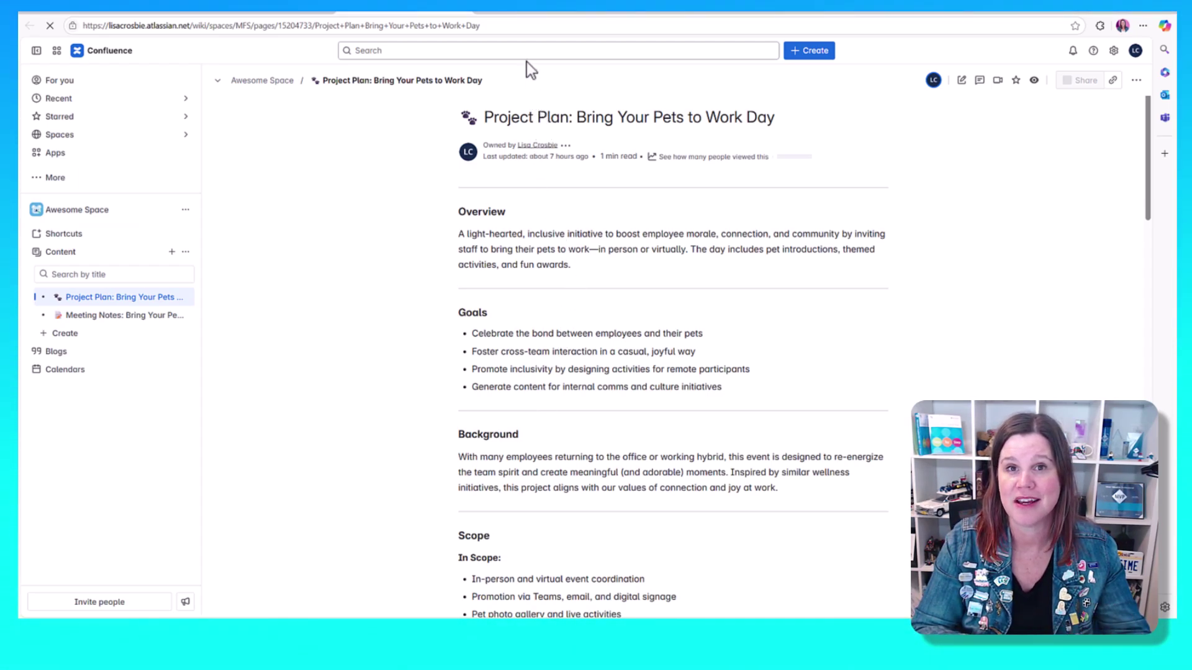
{"action": "left_click", "coordinate": [468, 15]}
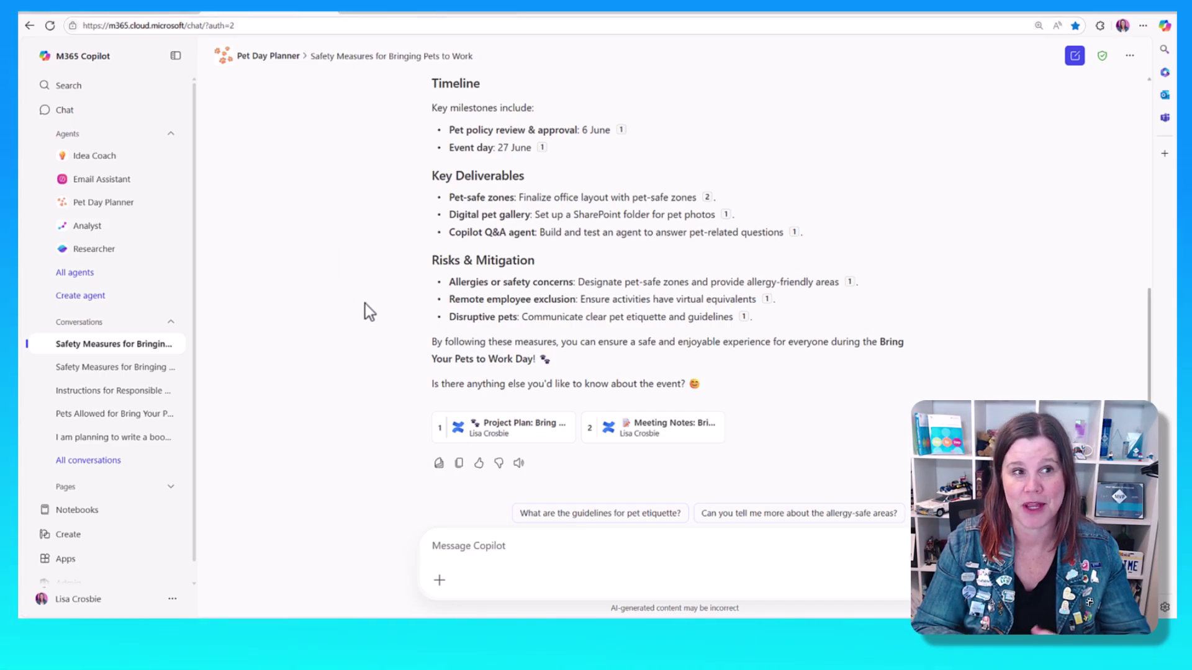
Step: In a new chat, ask 'Who is in charge of the bring your pets to work day?'
{"action": "left_click", "coordinate": [65, 112]}
{"action": "left_click", "coordinate": [423, 293]}
{"action": "type", "text": "Who is "}
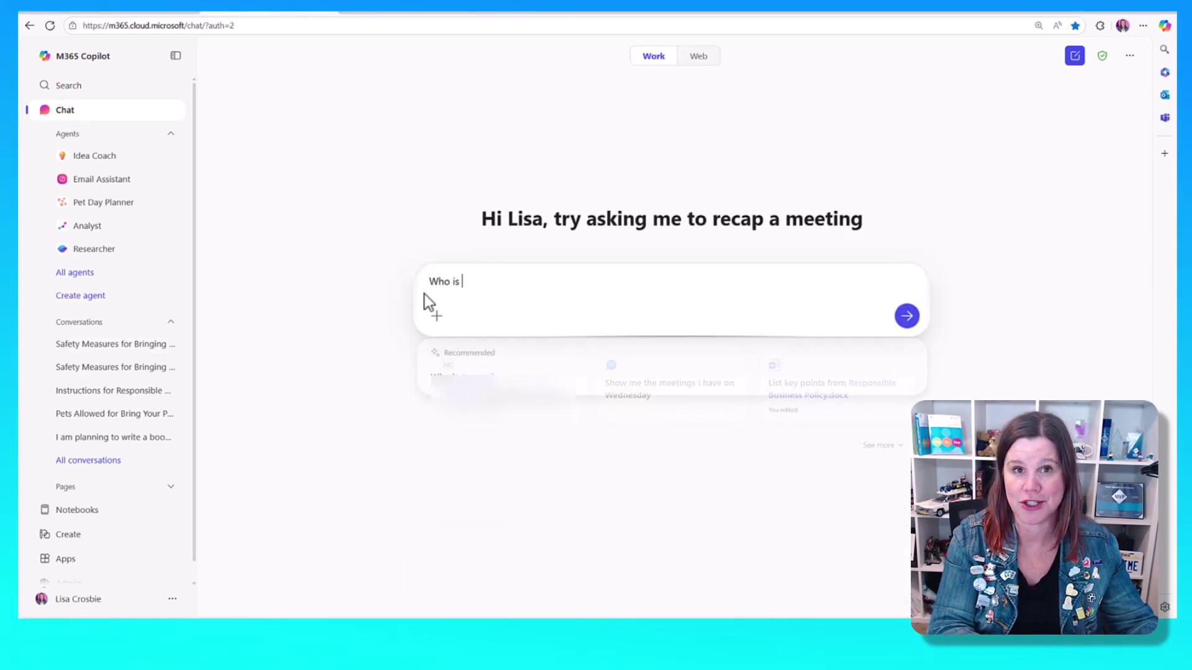
{"action": "type", "text": "in charge of t"}
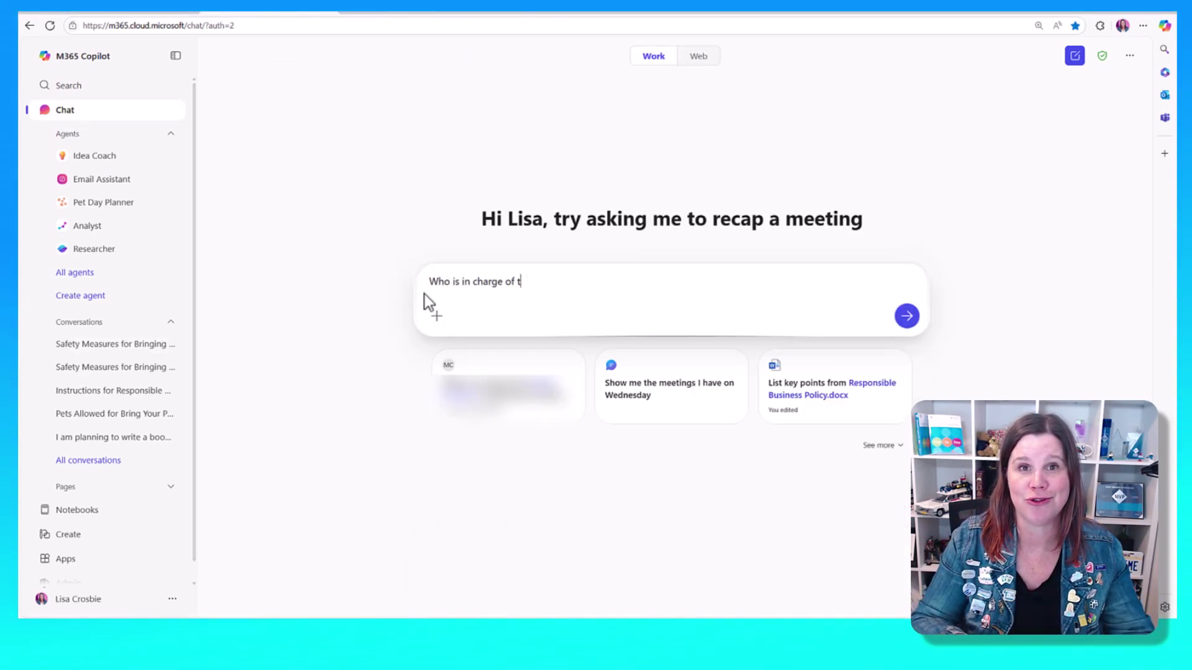
{"action": "type", "text": "he bring your"}
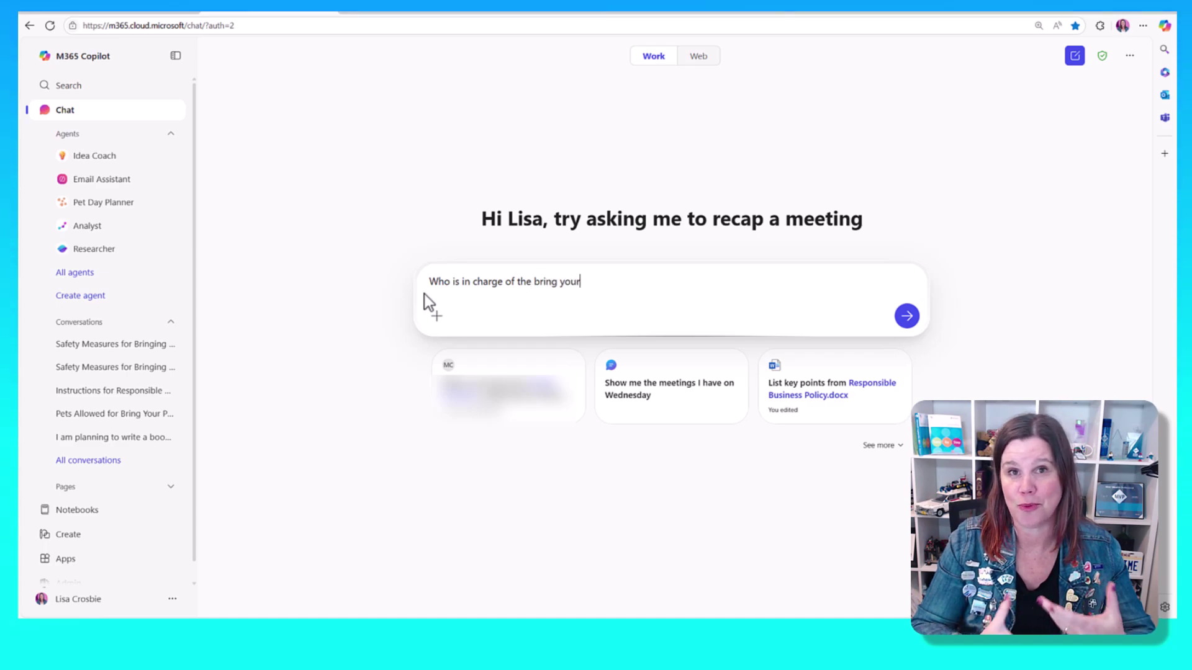
{"action": "type", "text": " pets to work da"}
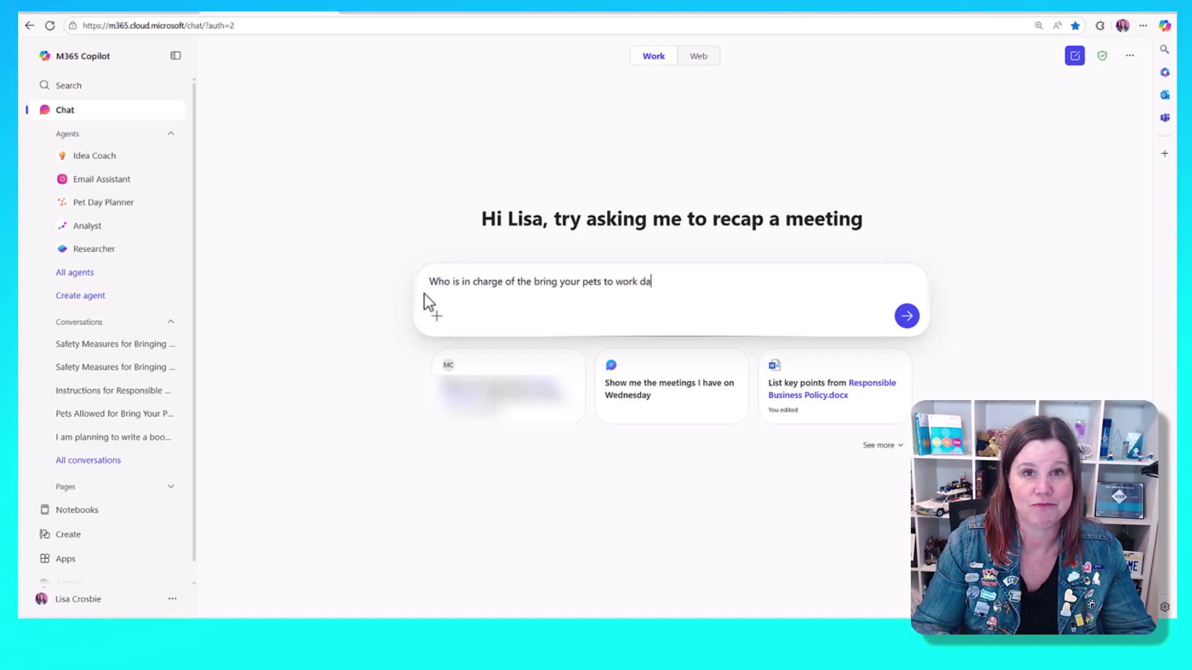
{"action": "type", "text": "y?"}
{"action": "key", "text": "Return"}
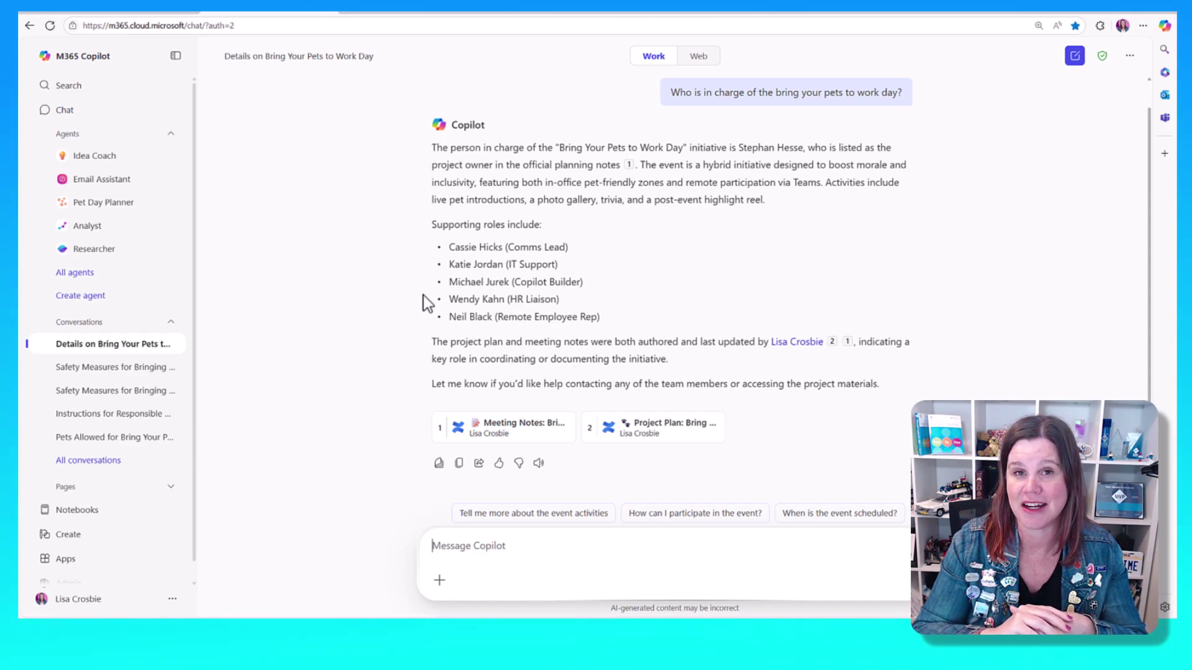
{"action": "mouse_move", "coordinate": [495, 425]}
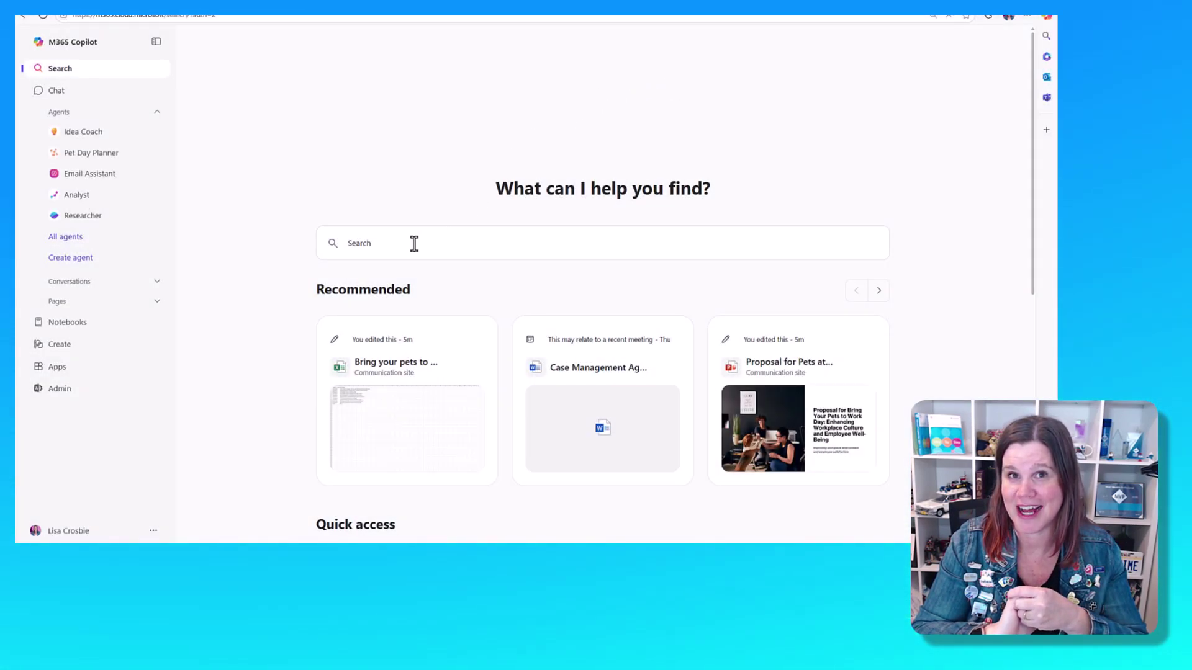
Step: Search work content for 'bring your pets'
{"action": "left_click", "coordinate": [414, 243]}
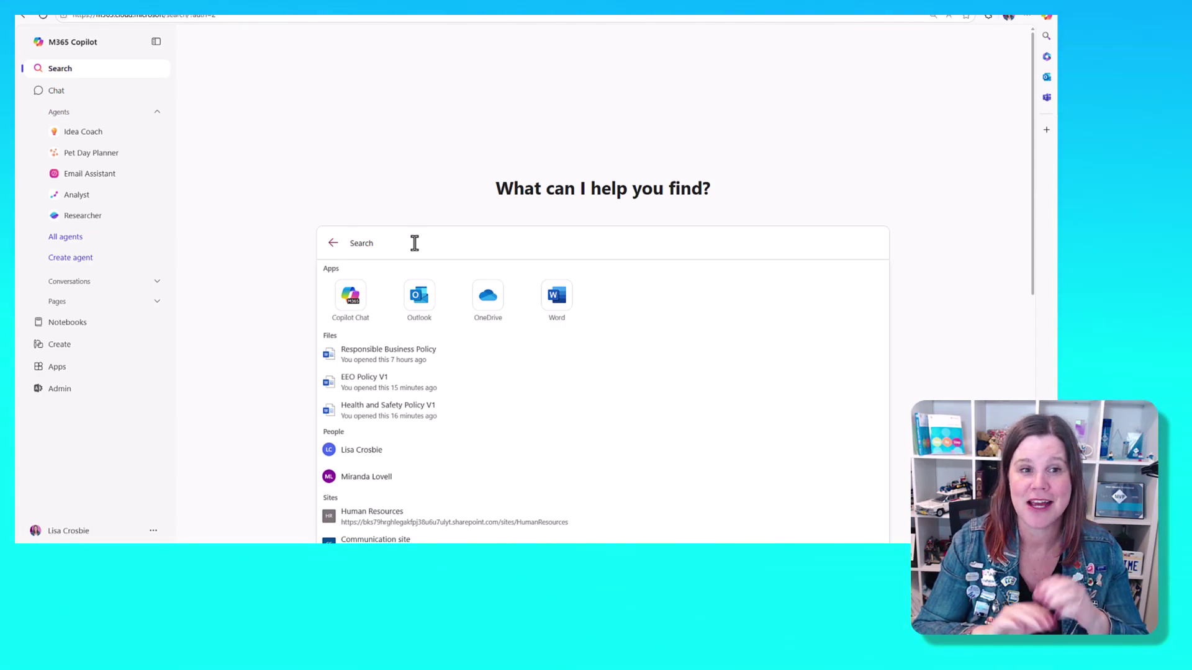
{"action": "type", "text": "bring"}
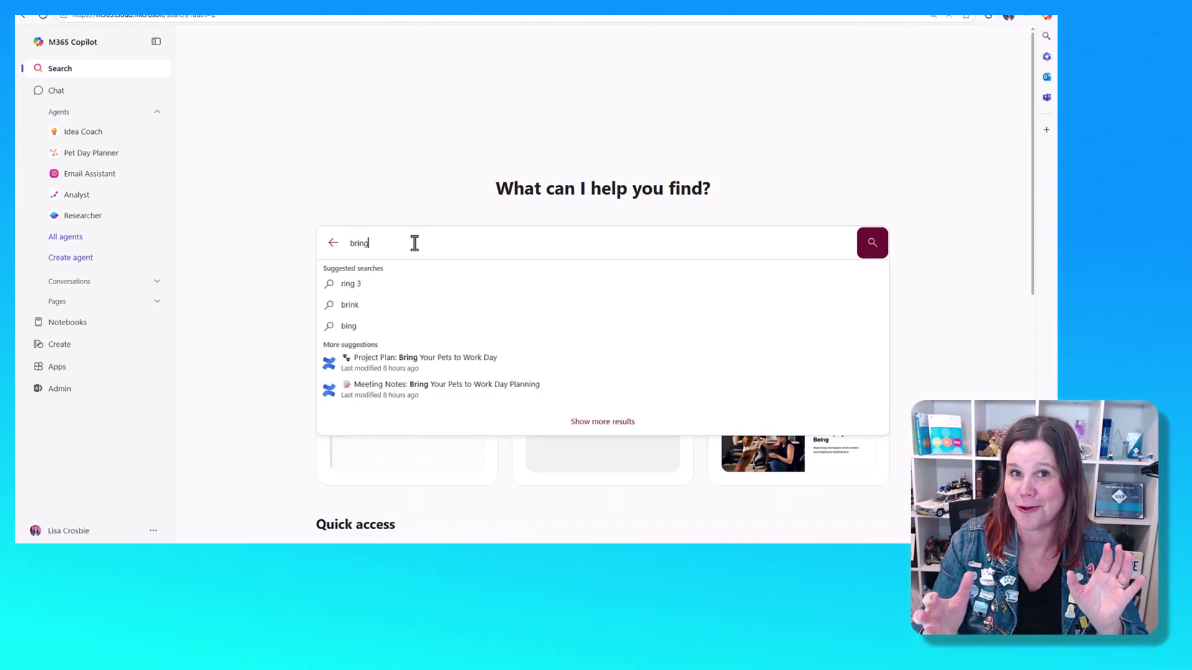
{"action": "type", "text": " you"}
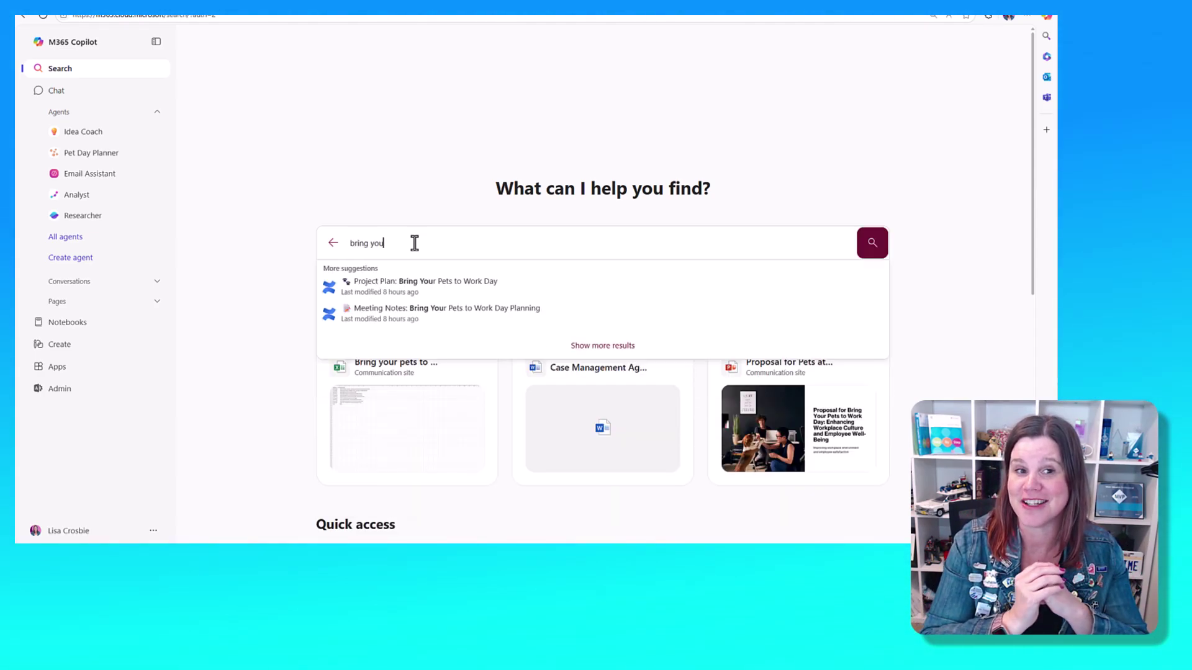
{"action": "type", "text": "r pets"}
{"action": "key", "text": "Return"}
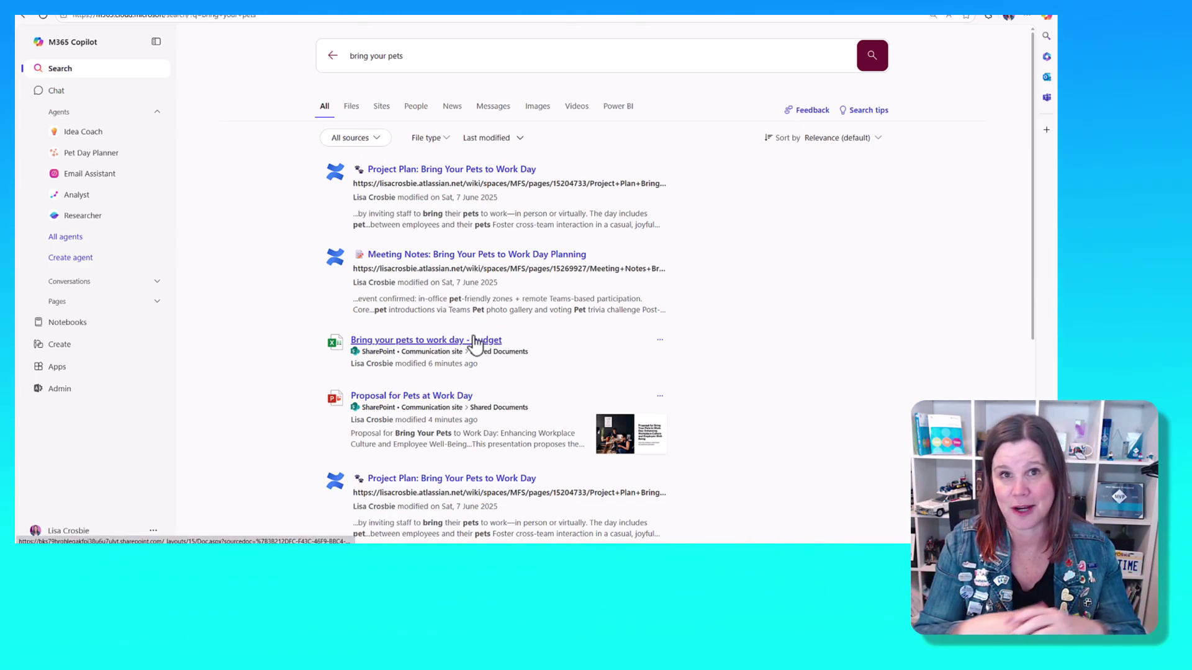
Step: Inspect the Sort by and File type options without applying any filter
{"action": "left_click", "coordinate": [878, 140]}
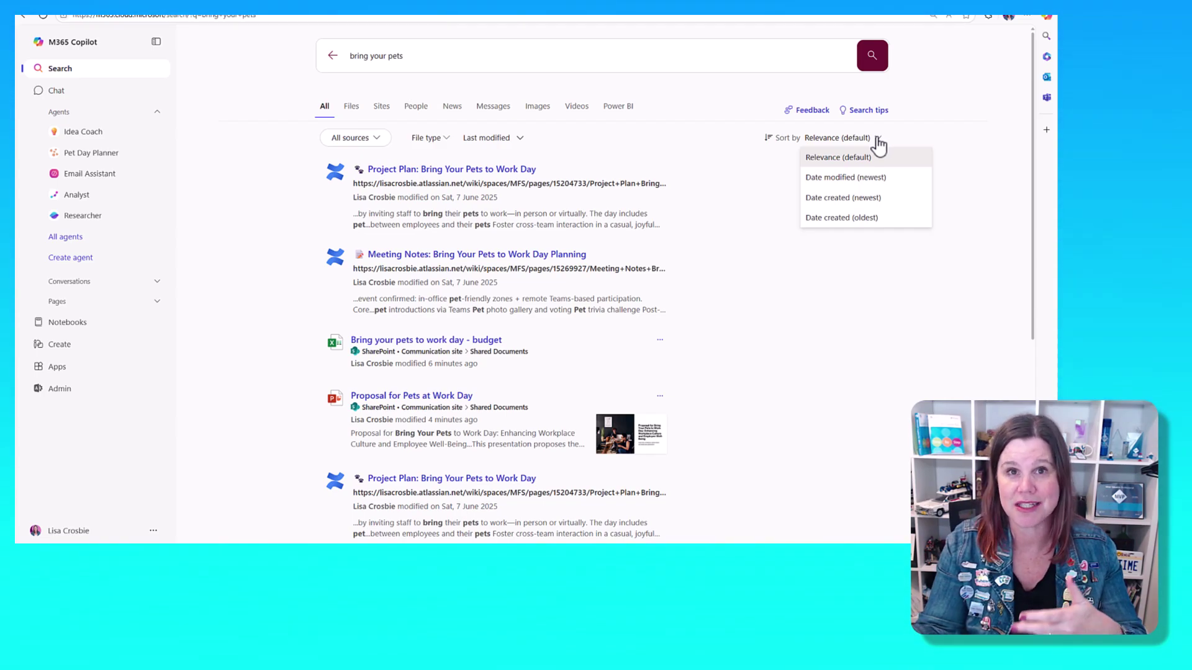
{"action": "left_click", "coordinate": [444, 142]}
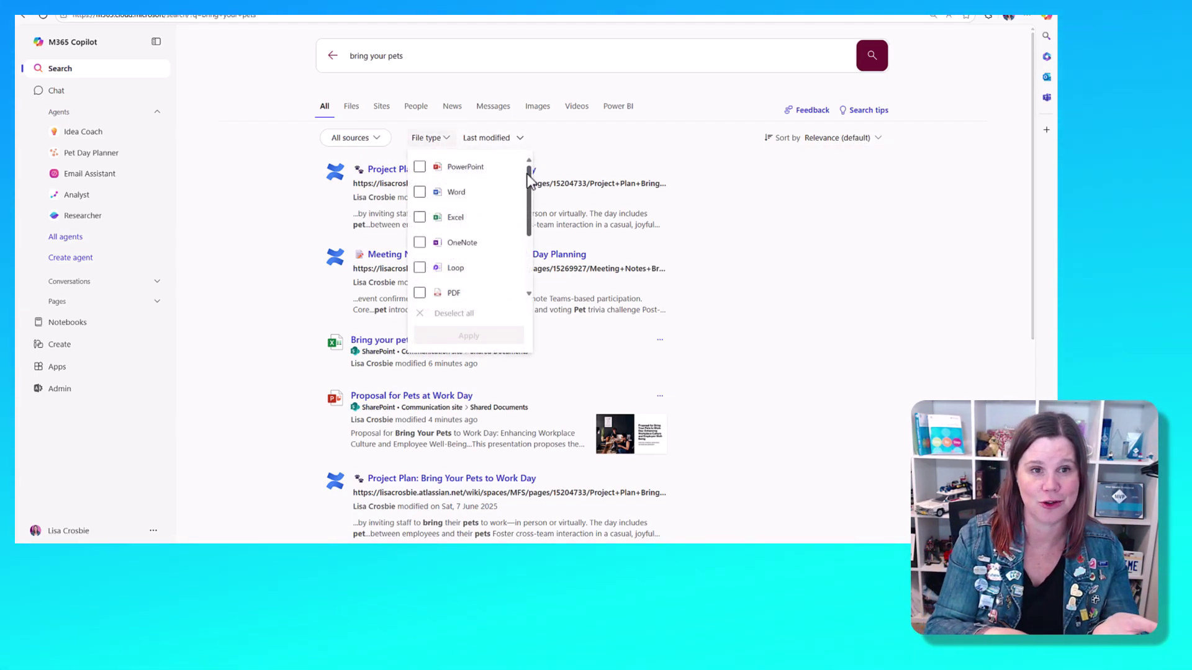
{"action": "mouse_move", "coordinate": [529, 187]}
{"action": "left_mouse_down"}
{"action": "mouse_move", "coordinate": [532, 237]}
{"action": "mouse_move", "coordinate": [528, 186]}
{"action": "left_mouse_up"}
{"action": "left_click", "coordinate": [580, 142]}
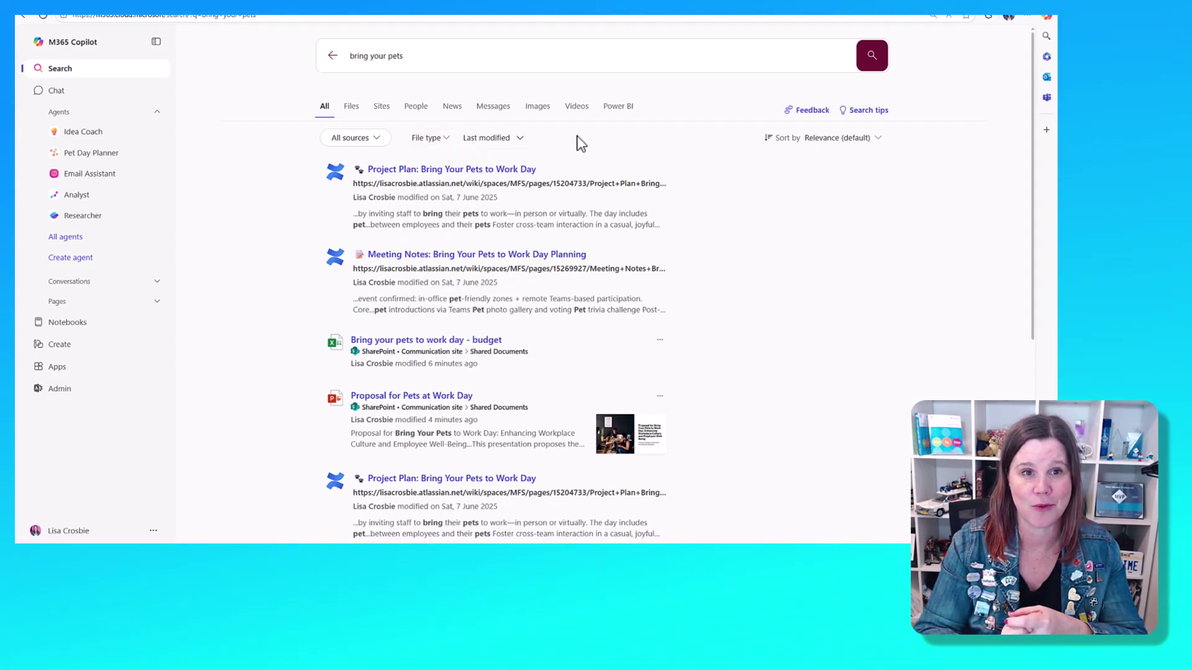